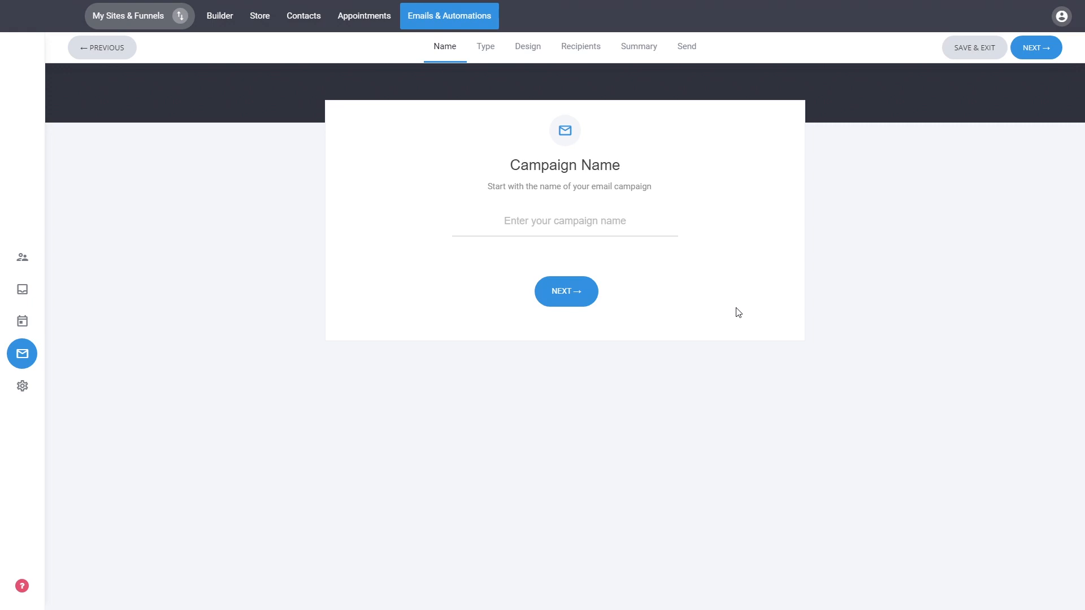
Name the email campaign "1" and continue to the campaign type
text(1)
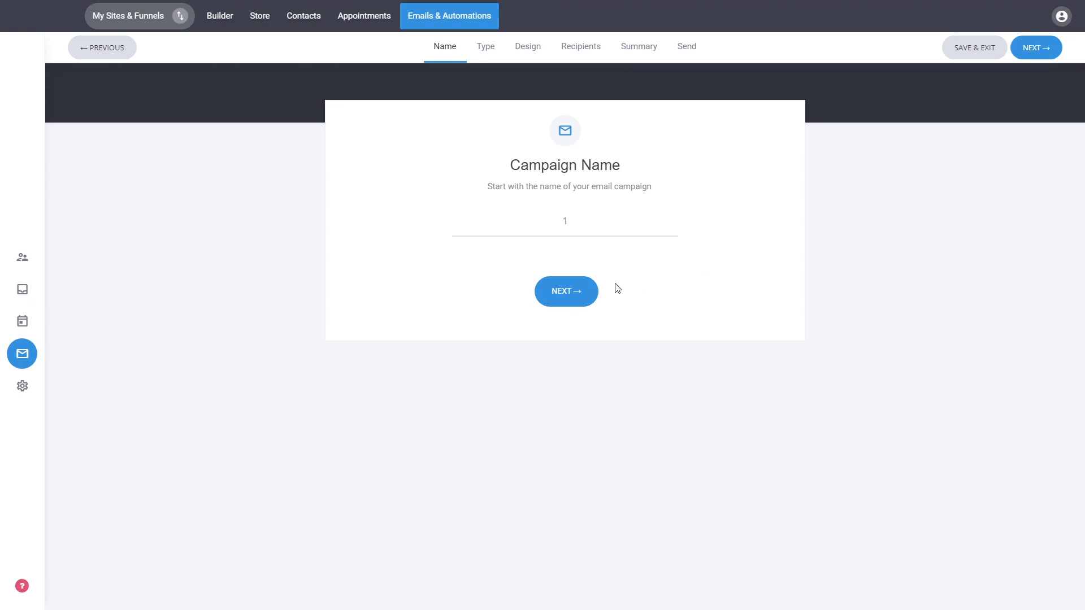
click(580, 299)
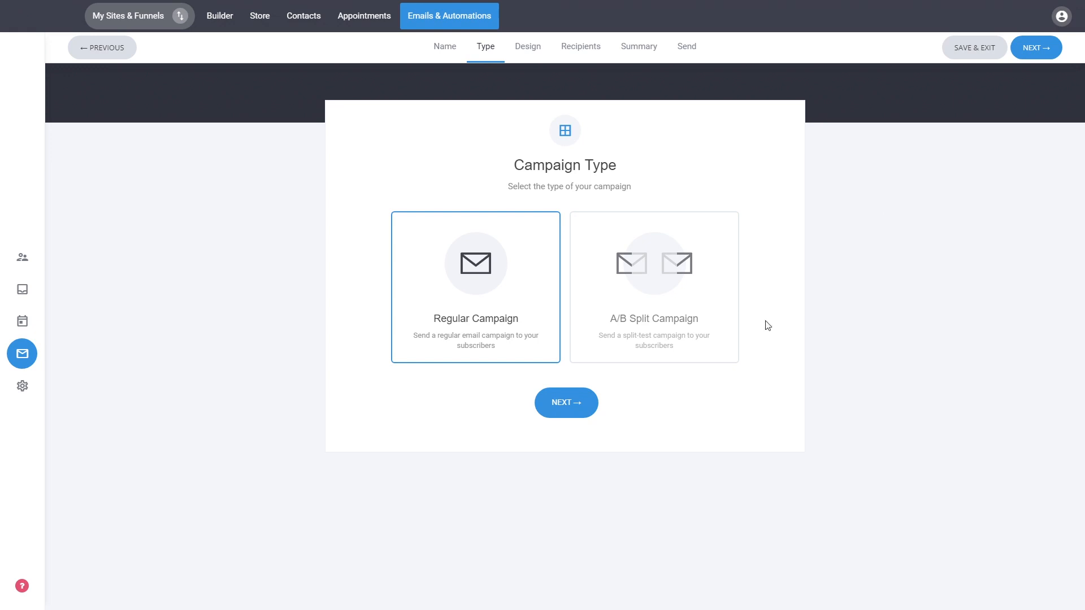
Preview the A/B Split Campaign settings for test subject, winner criterion and timing, and switch back to Regular Campaign
click(627, 313)
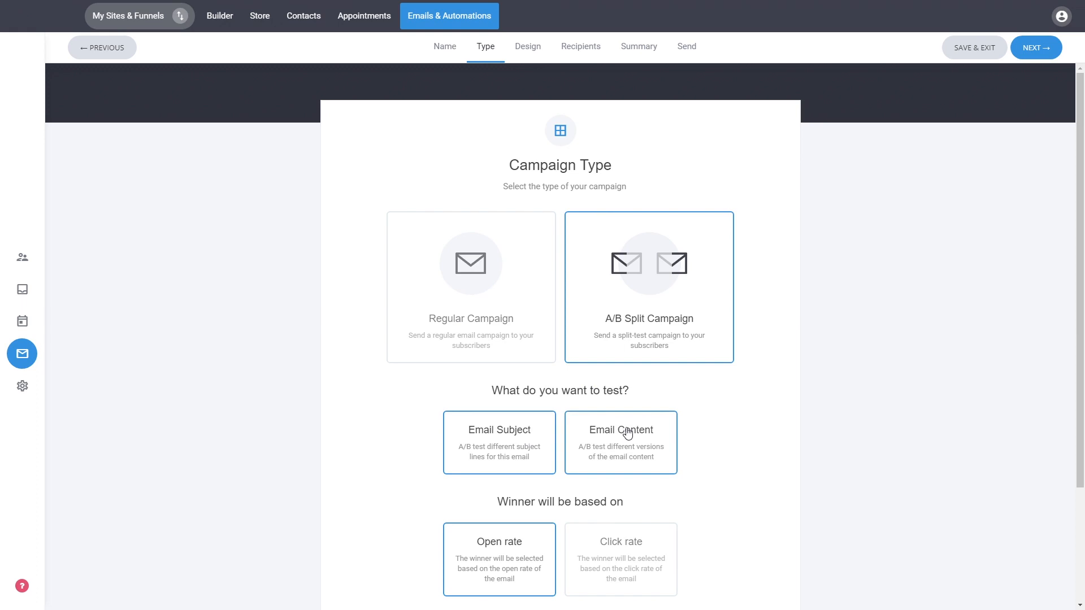
scroll(786, 404, down, 2)
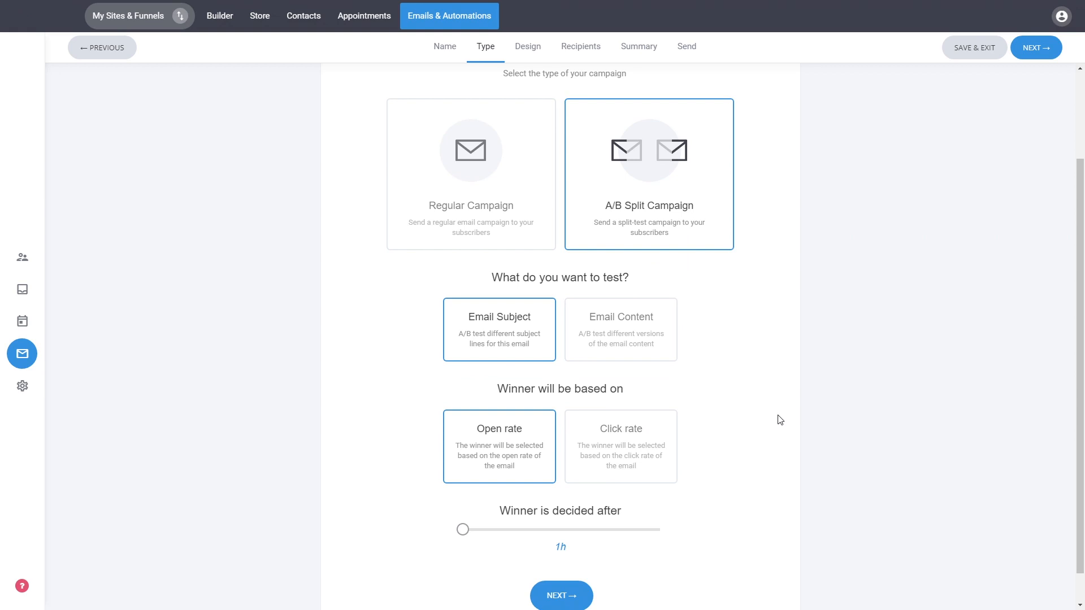
scroll(780, 420, up, 2)
click(540, 308)
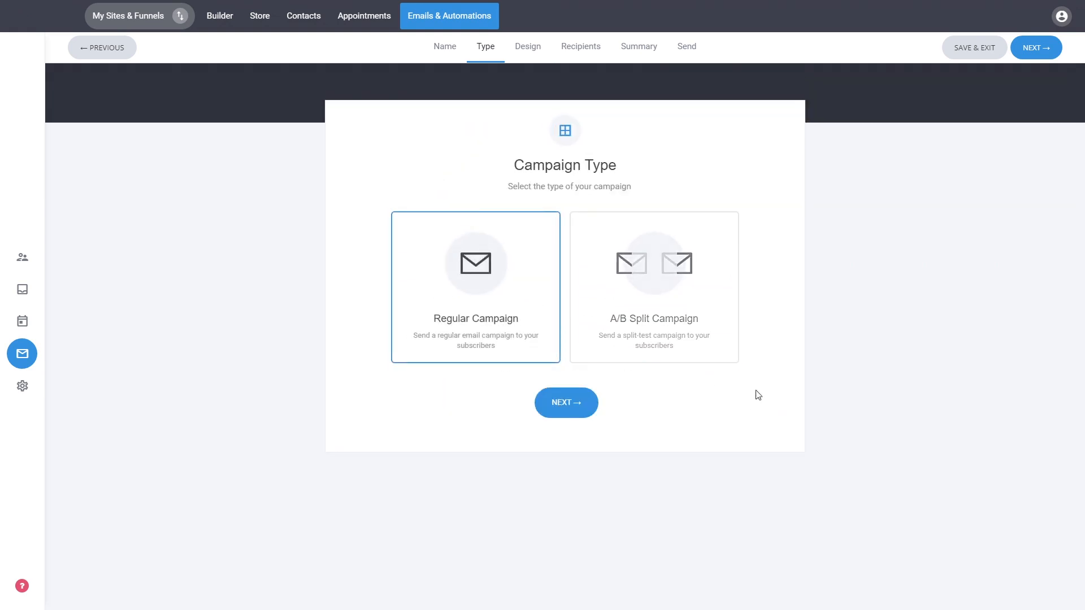
Continue with the regular campaign and choose the "Your Catchy Email Headline Goes Here" template from the templates list
click(570, 412)
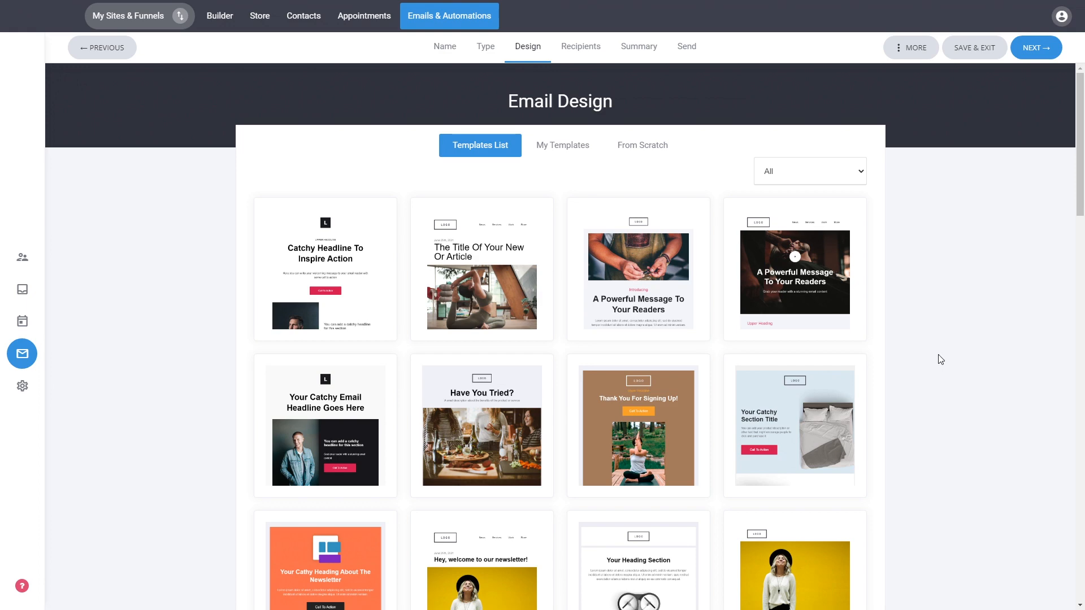
scroll(1056, 311, down, 5)
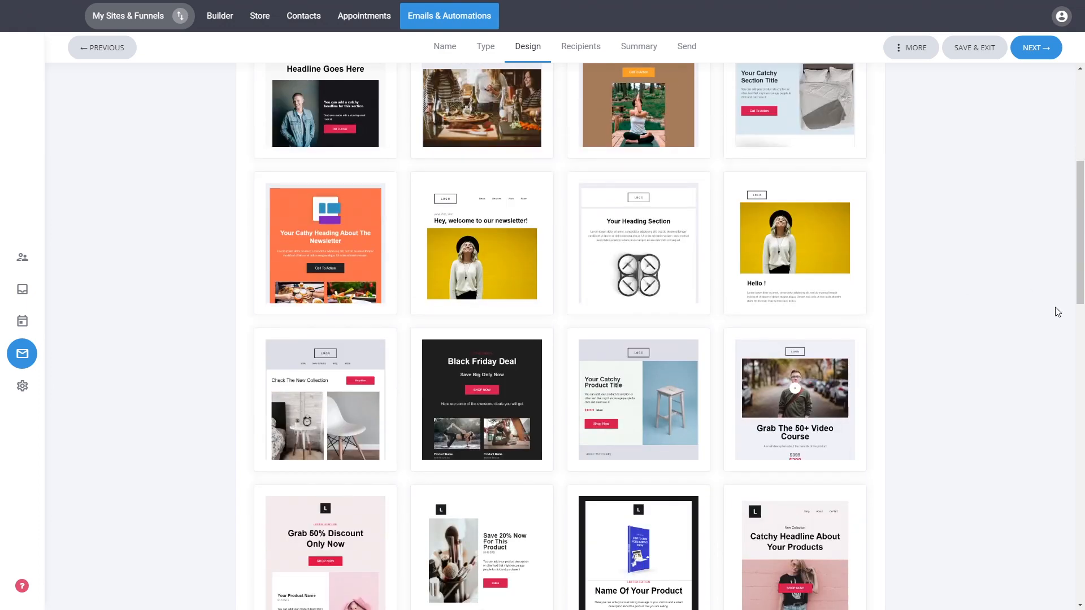
scroll(1056, 312, down, 4)
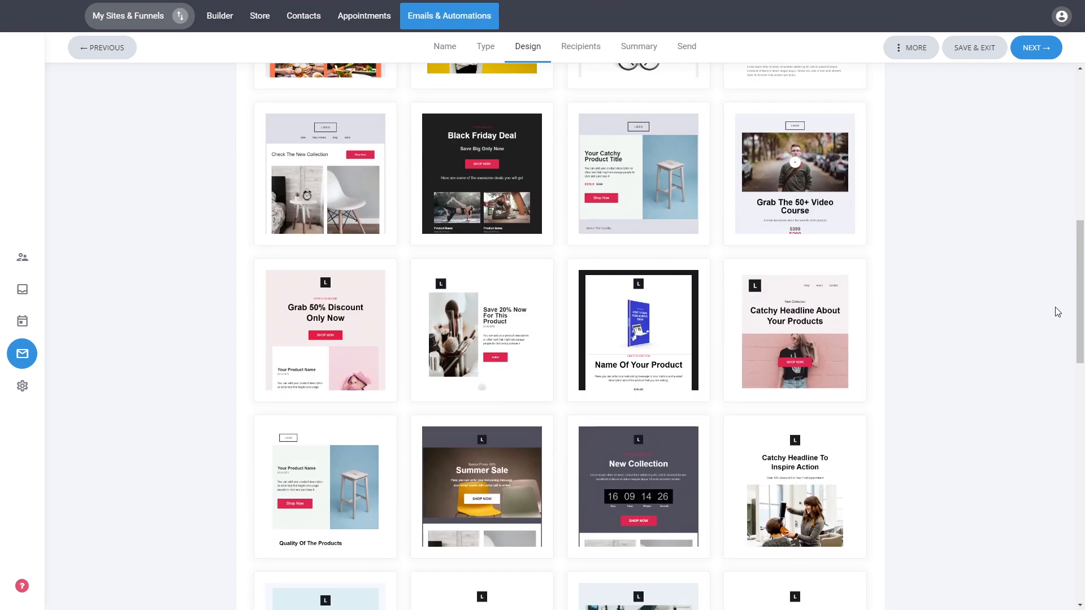
scroll(1018, 316, up, 10)
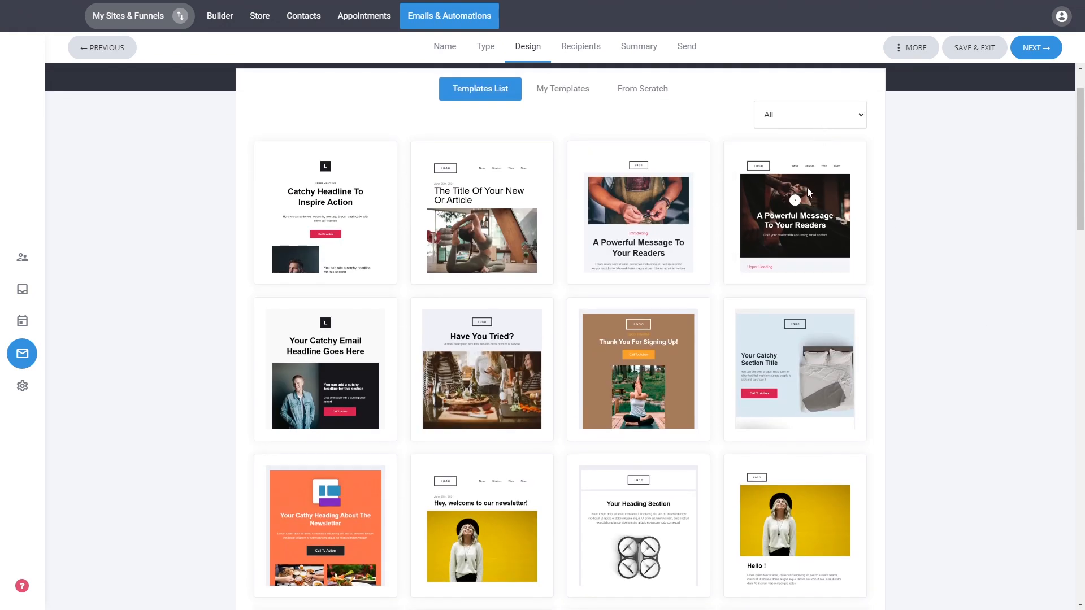
scroll(972, 260, down, 10)
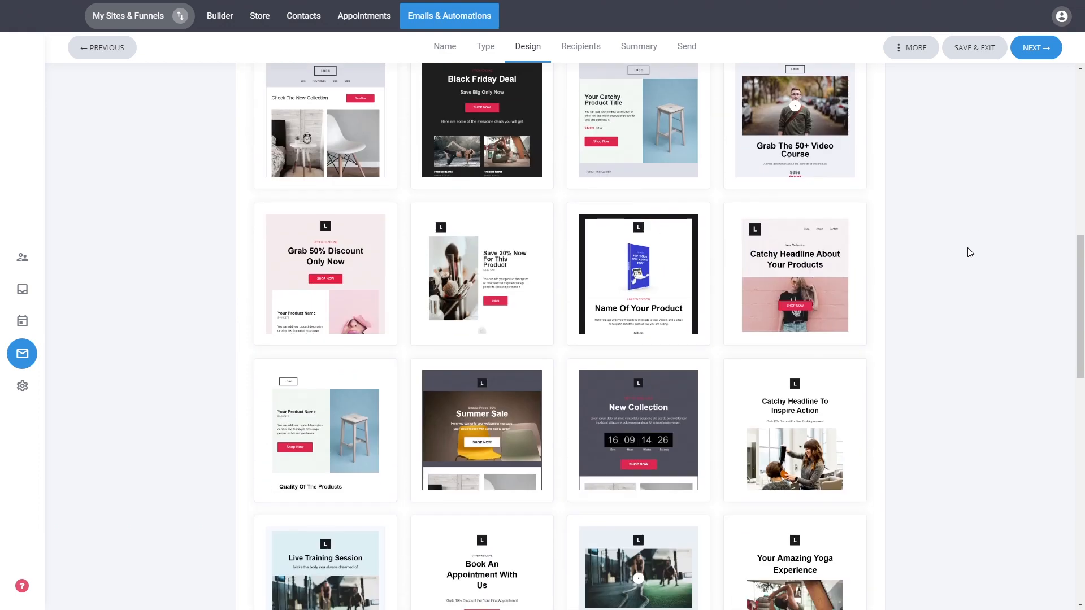
scroll(970, 252, down, 5)
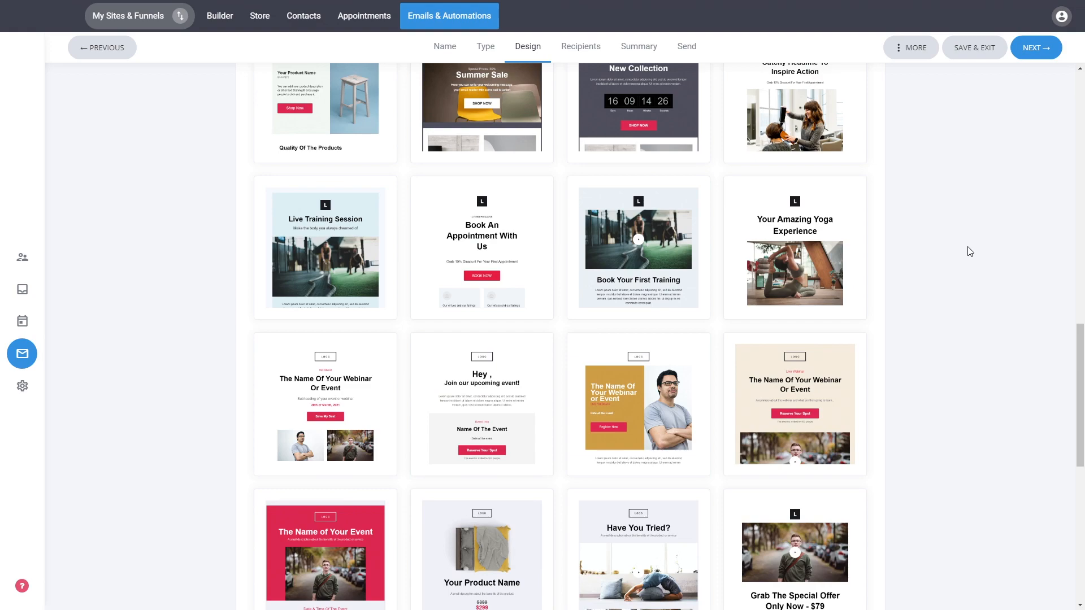
scroll(966, 251, down, 8)
scroll(970, 251, up, 20)
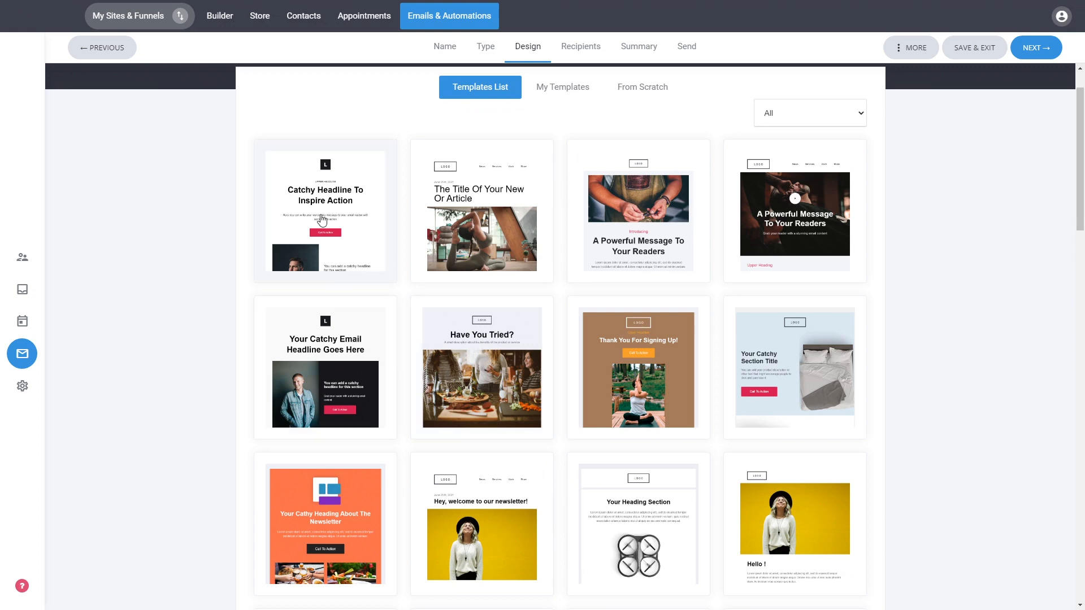
click(332, 330)
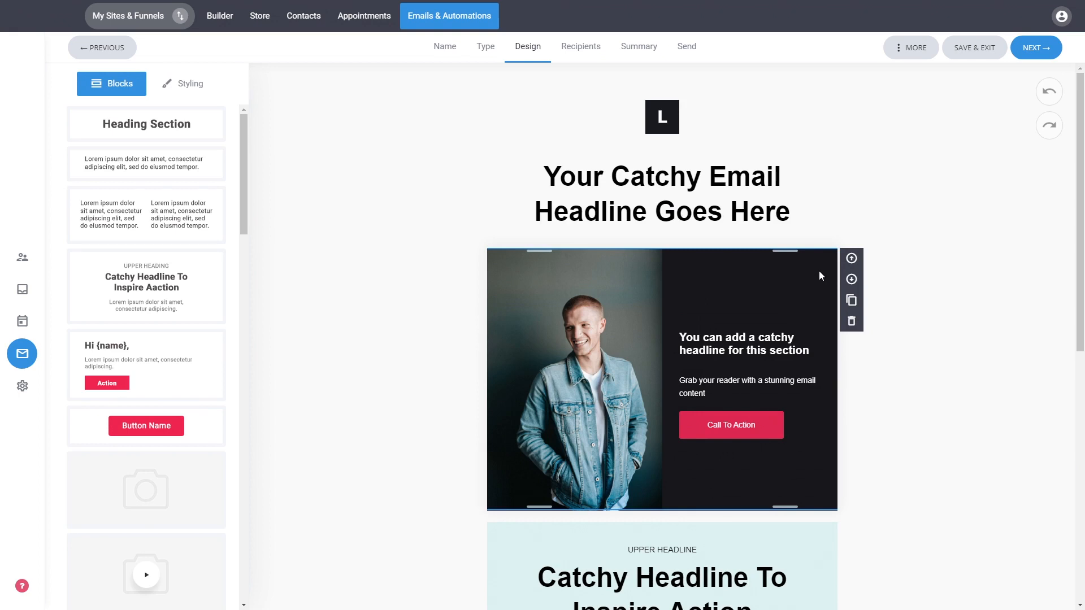
Append the first_name CRM property to the end of the email's main headline, separated by a space
triple_click(676, 183)
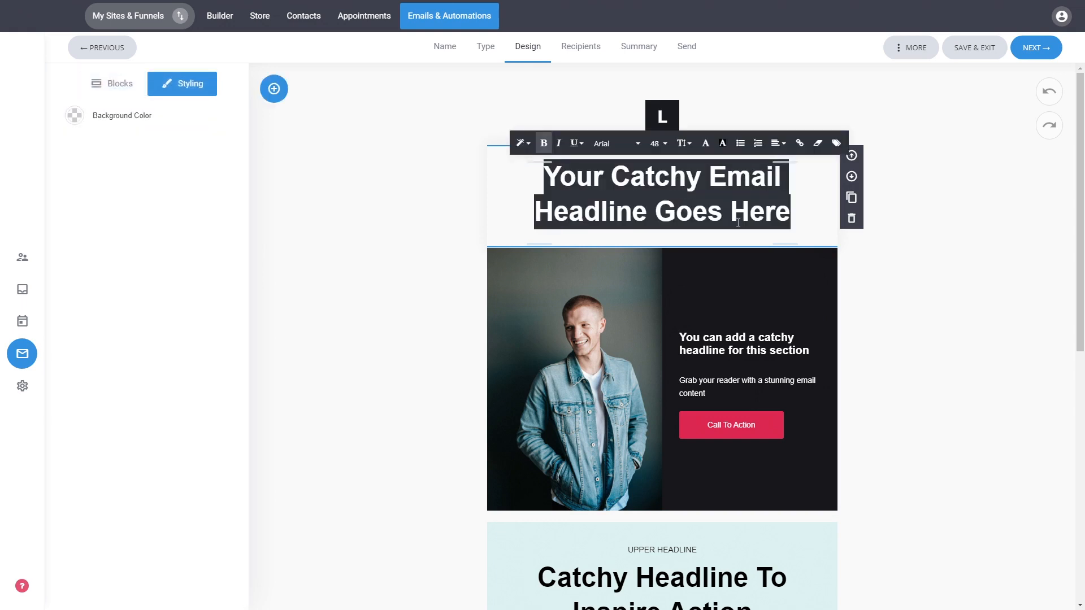
click(782, 211)
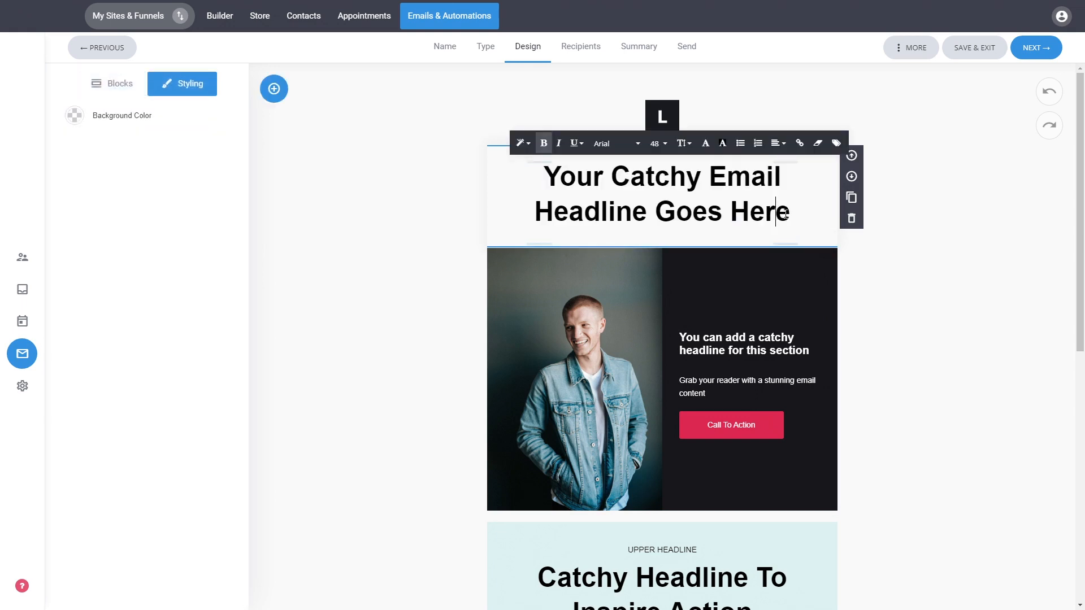
click(836, 144)
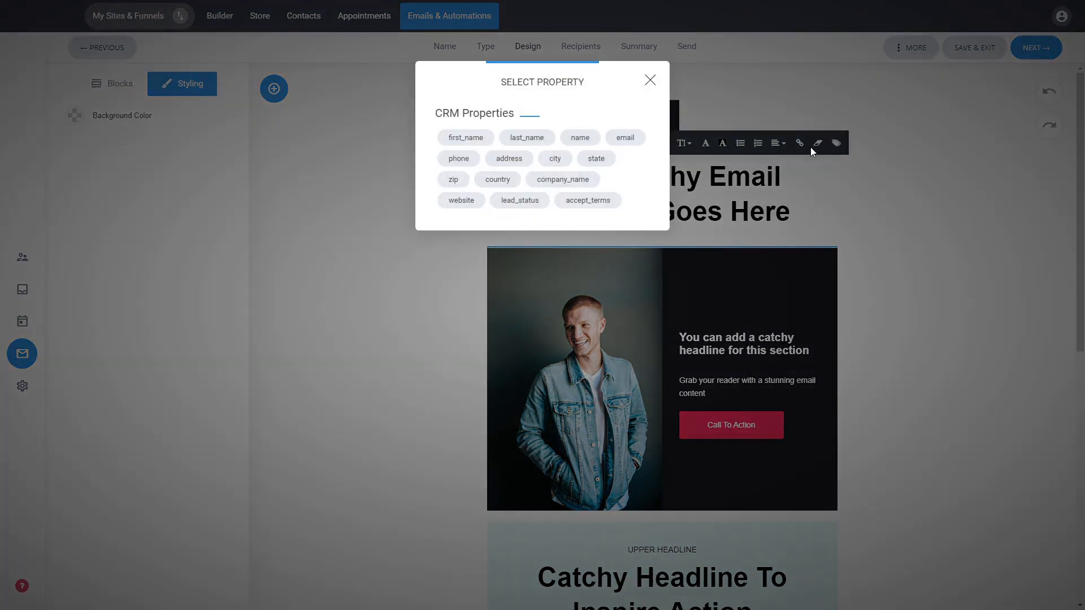
click(481, 146)
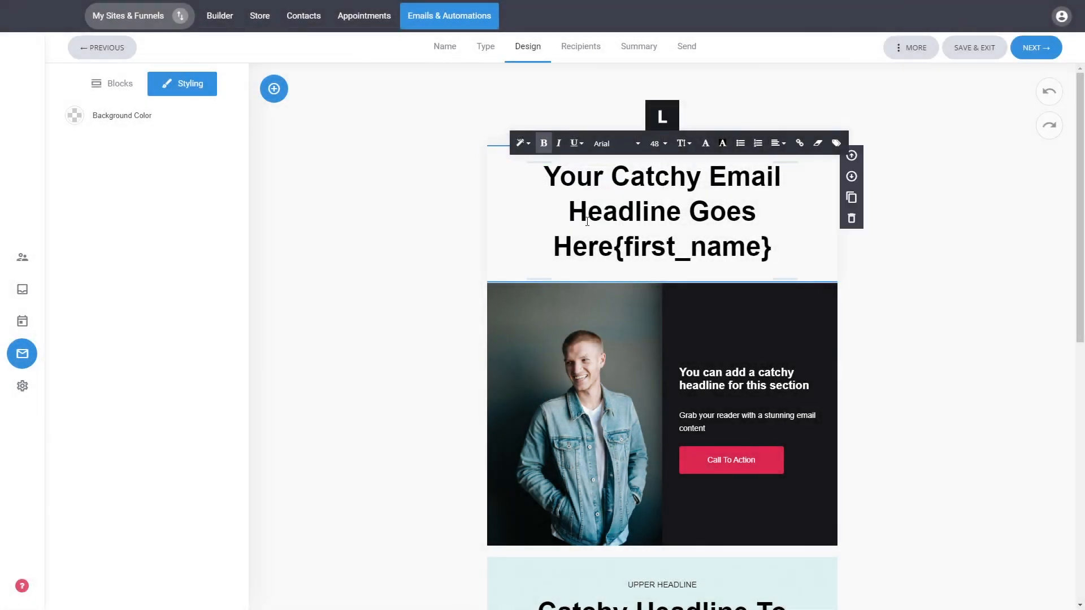
click(615, 247)
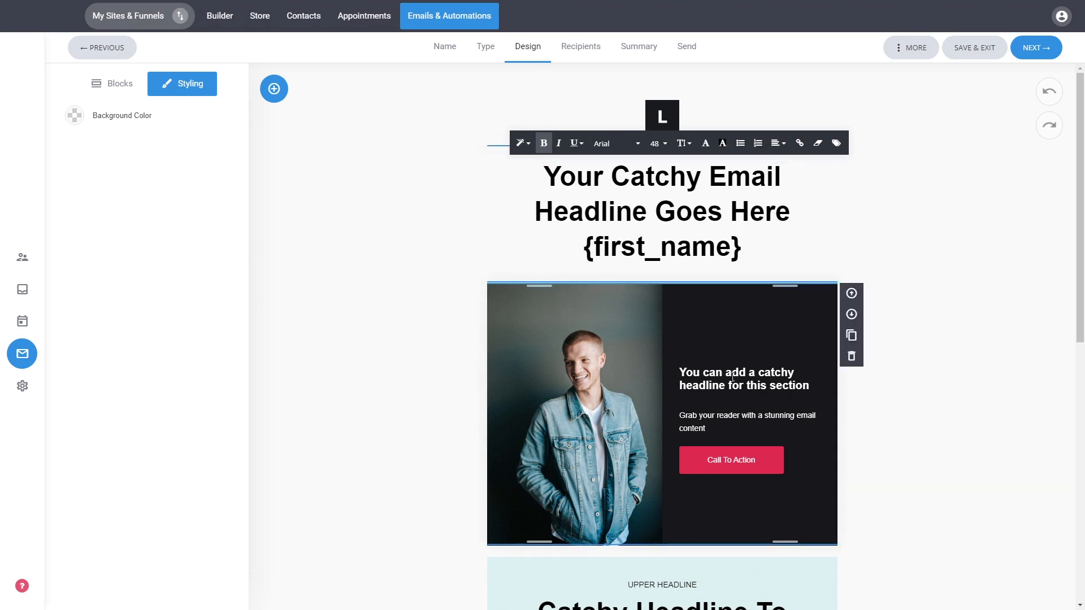
click(940, 412)
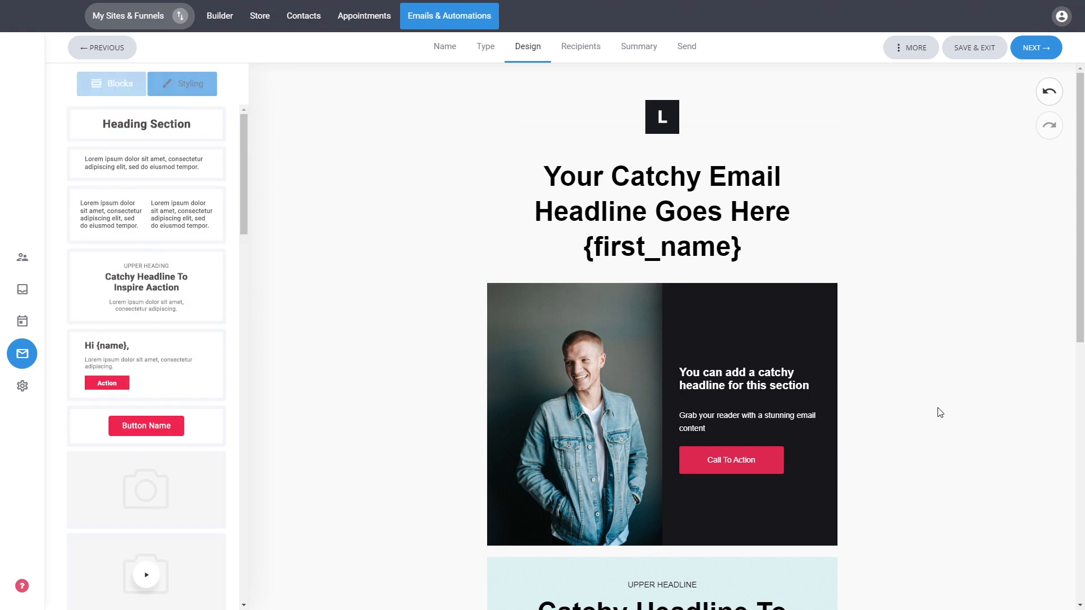
Change the background color of the Call To Action button in the photo section to blue #2755DE
click(620, 332)
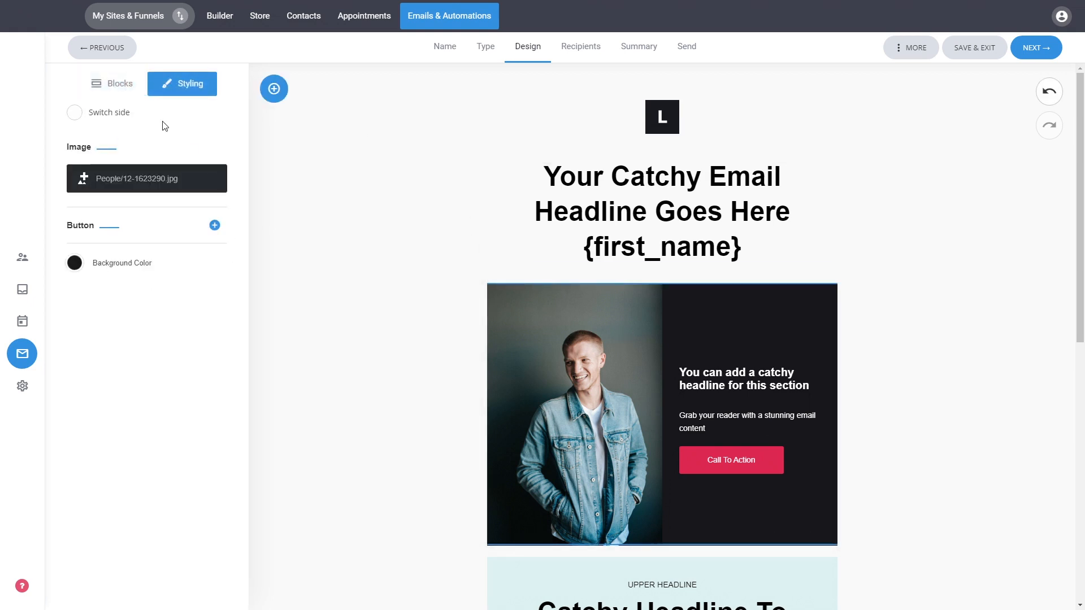
click(211, 226)
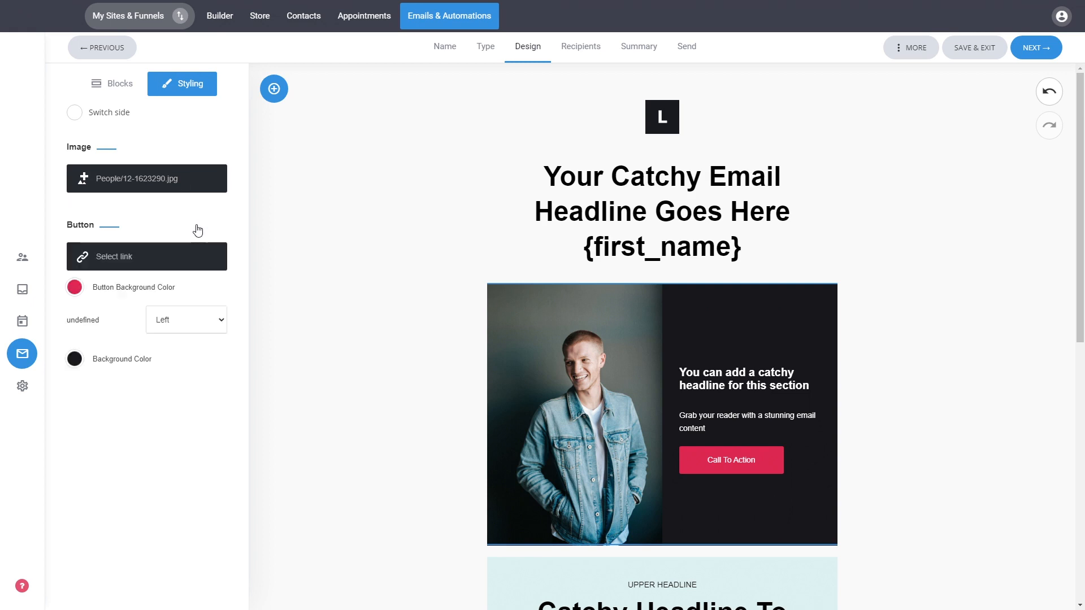
click(74, 289)
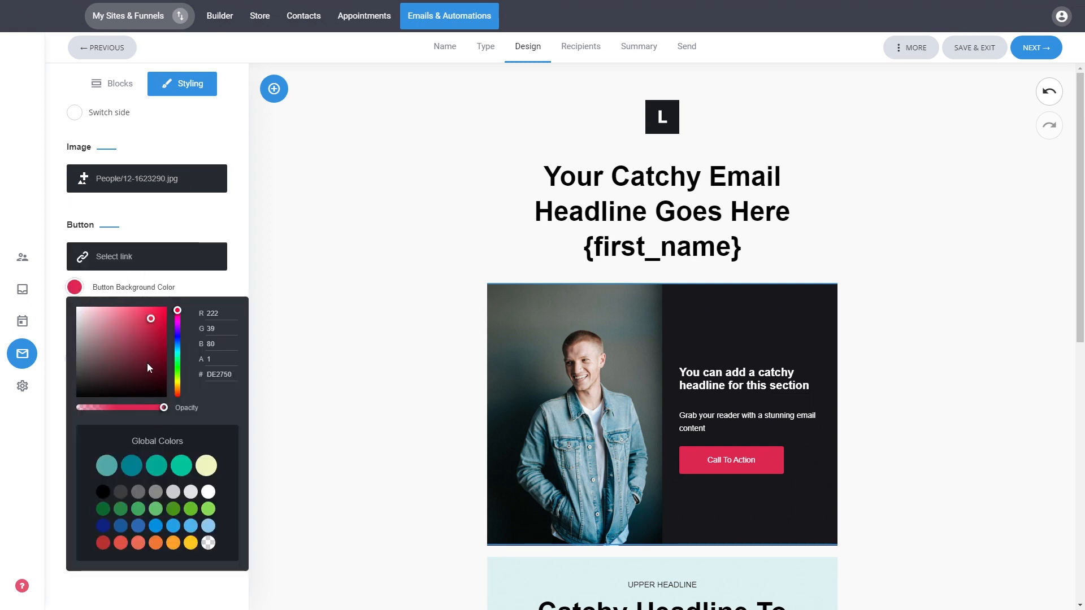
click(178, 334)
click(152, 341)
click(210, 226)
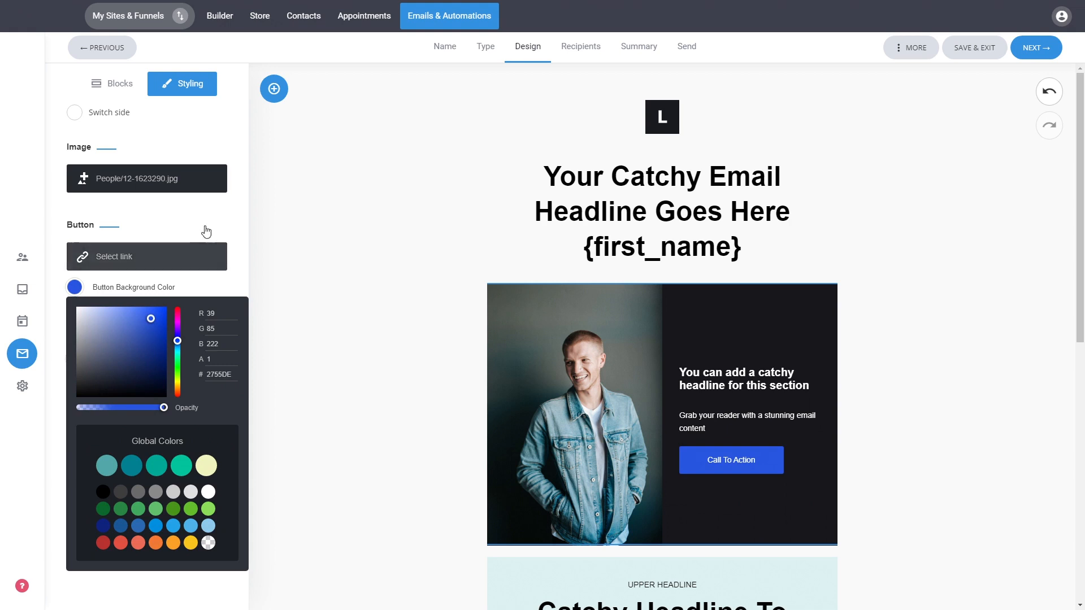
Set the photo section's background color to the muted purple #8A8AAF
click(74, 263)
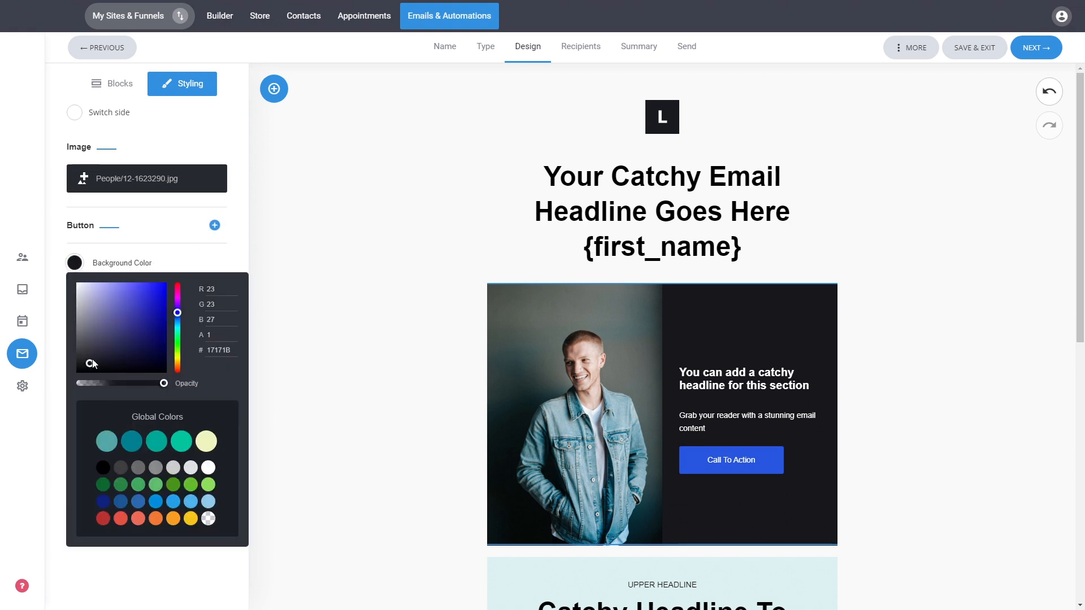
click(97, 321)
drag(97, 321, 96, 310)
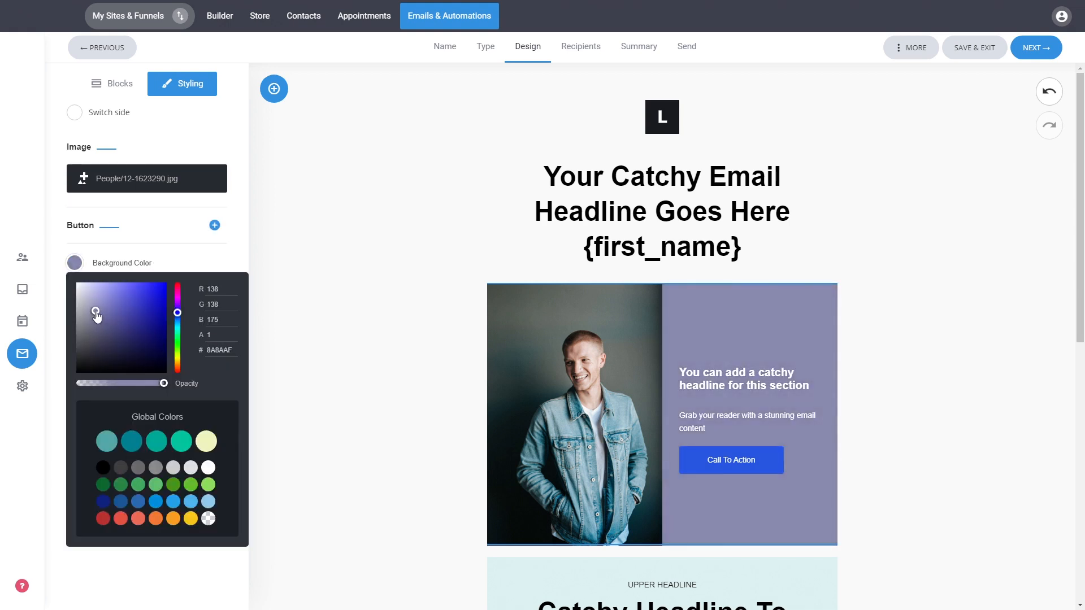
click(243, 232)
click(215, 225)
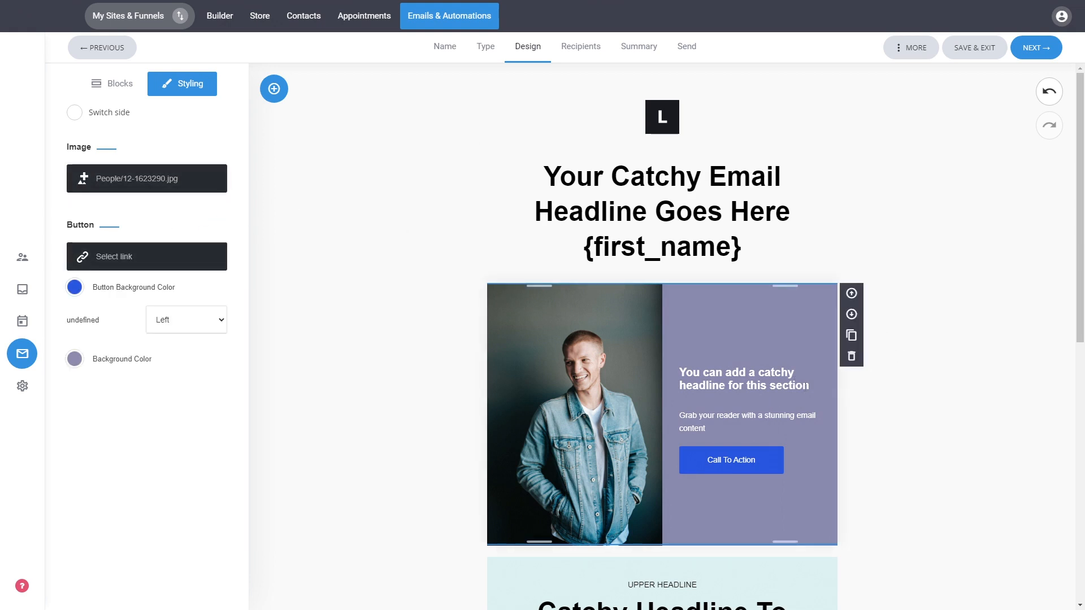
drag(806, 385, 680, 371)
click(769, 358)
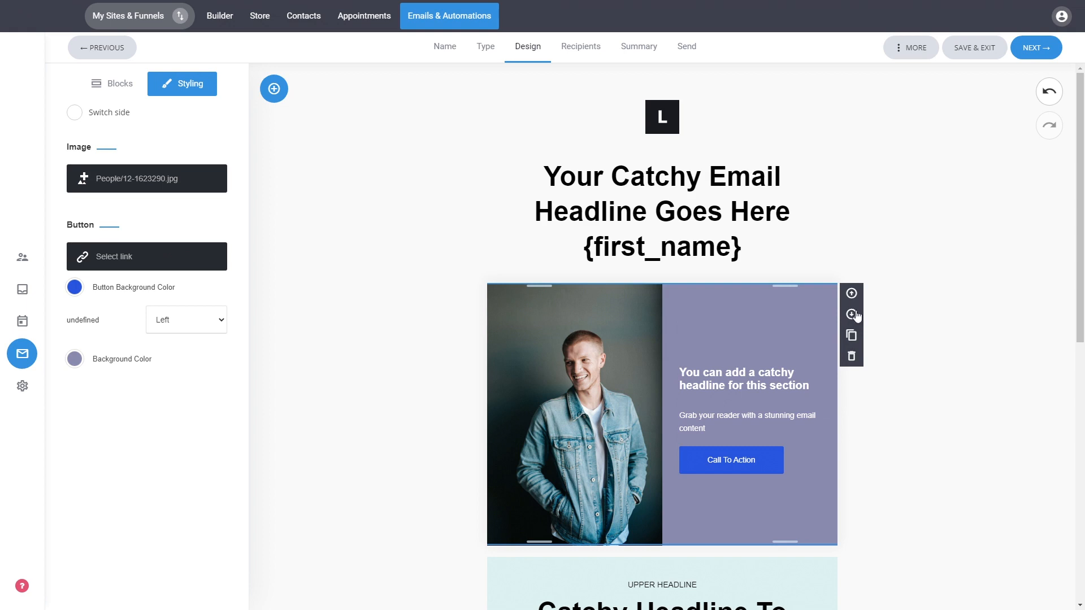
click(951, 365)
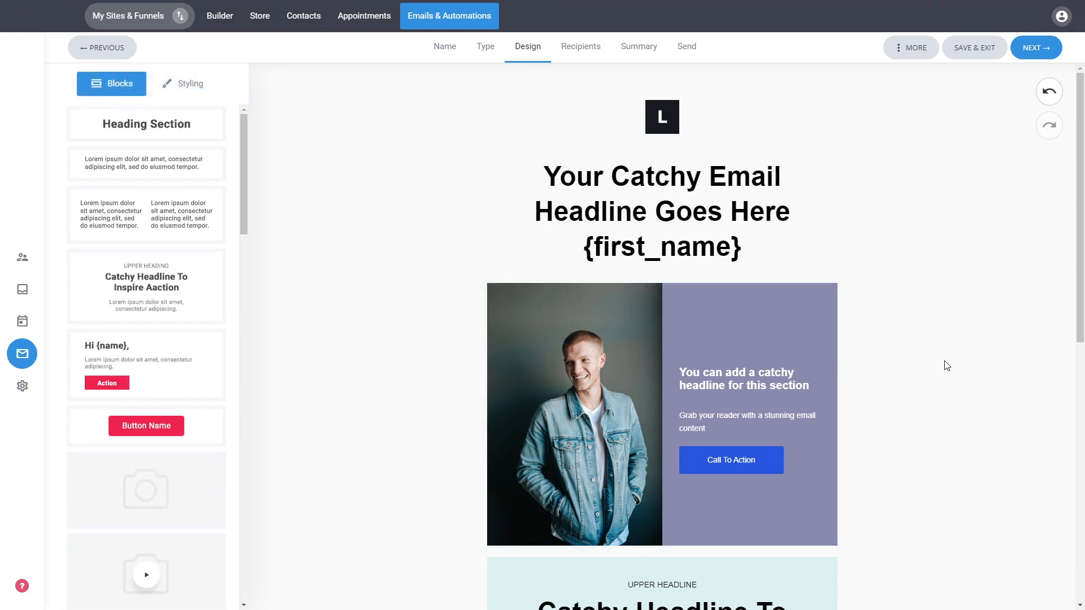
Add a button block directly below the light blue "Catchy Headline To Inspire Action" section
scroll(946, 360, down, 5)
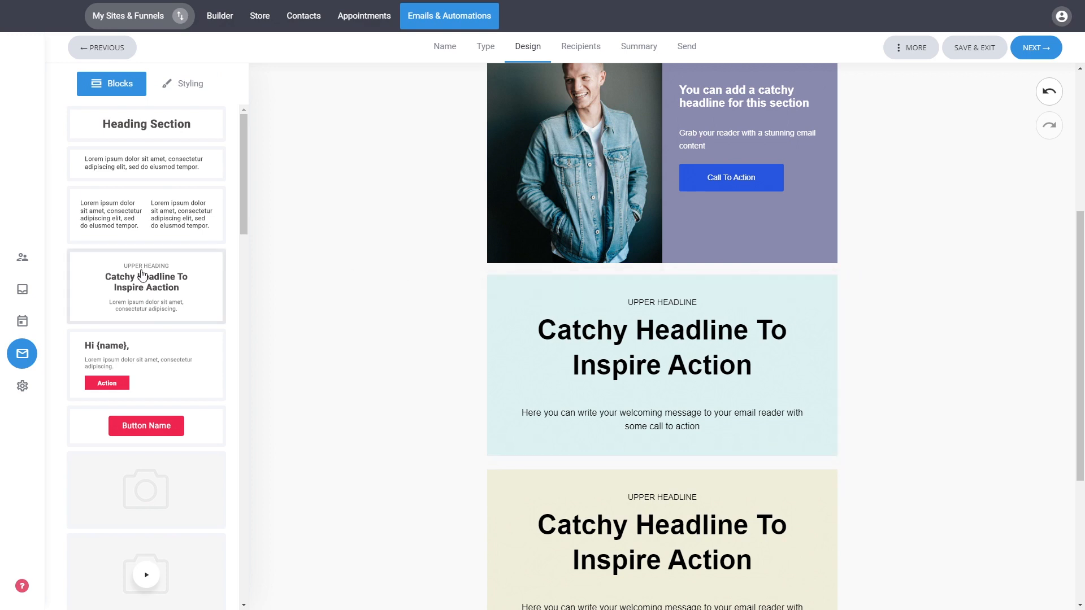
scroll(141, 275, down, 4)
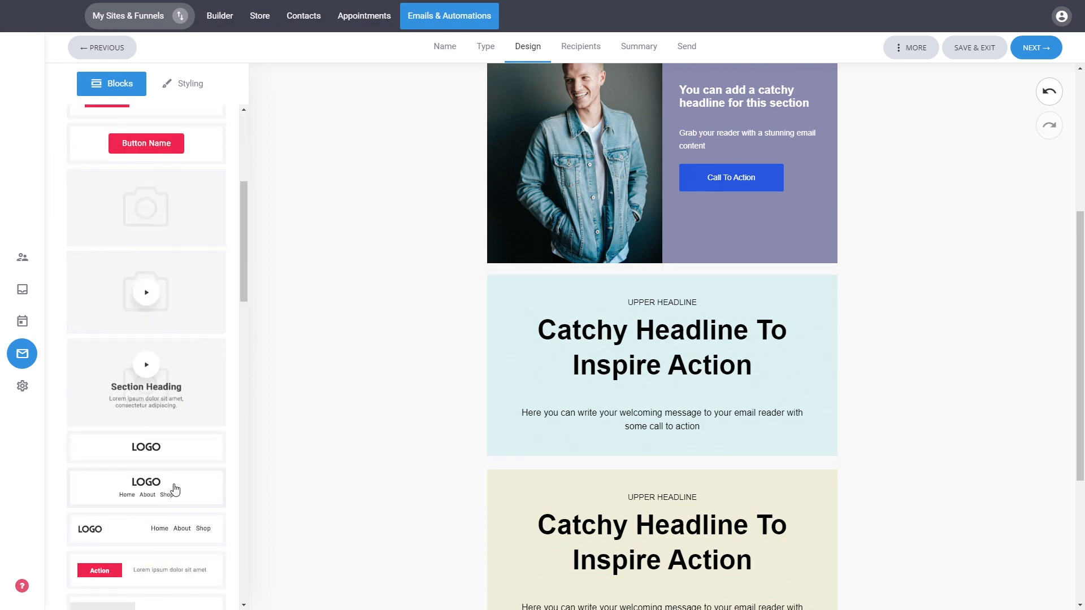
scroll(172, 448, up, 4)
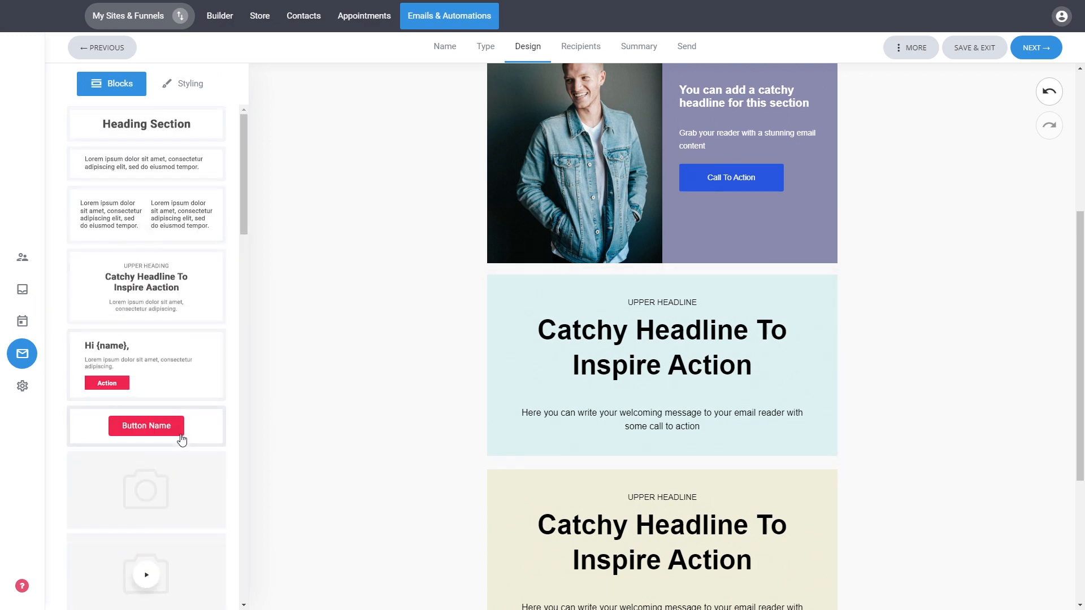
drag(176, 434, 643, 470)
mouse_move(705, 458)
mouse_down()
mouse_move(705, 473)
mouse_move(724, 465)
mouse_up()
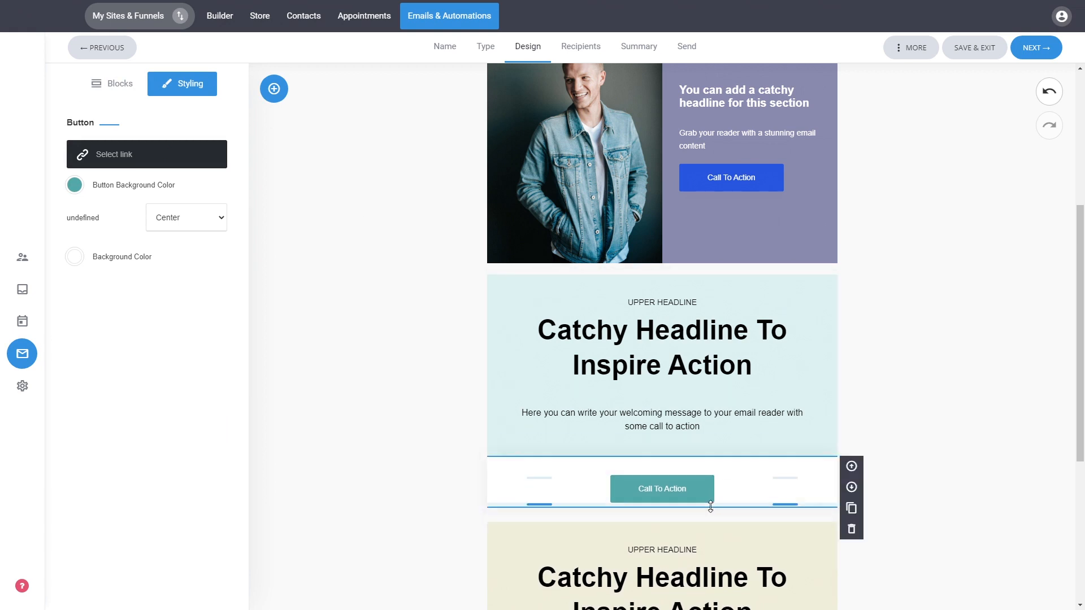
Reduce the new button block's bottom padding and adjust the separator between it and the beige section
drag(710, 506, 716, 497)
click(721, 516)
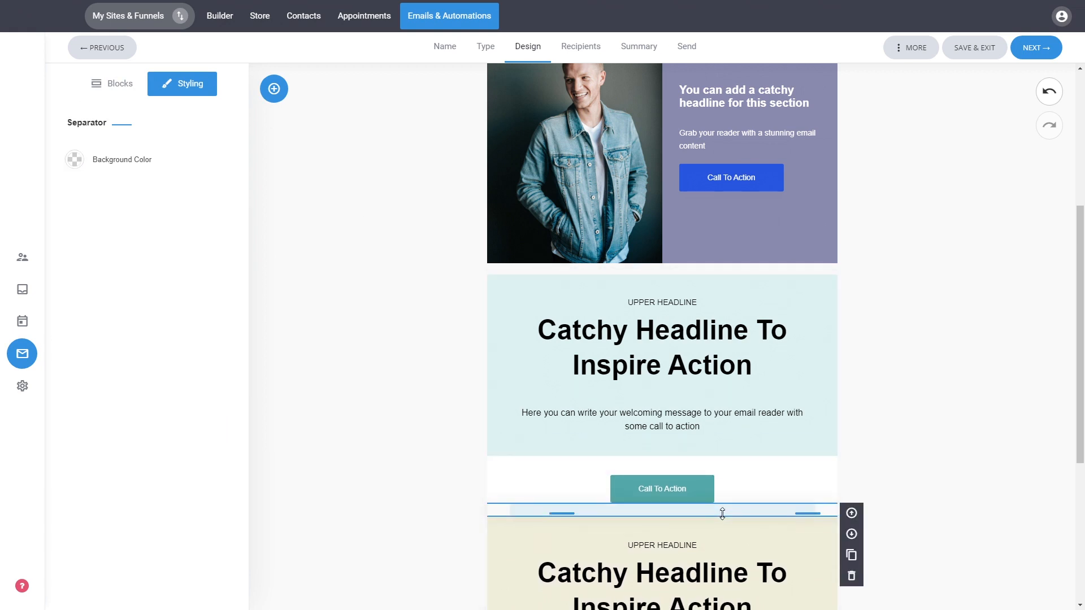
click(955, 529)
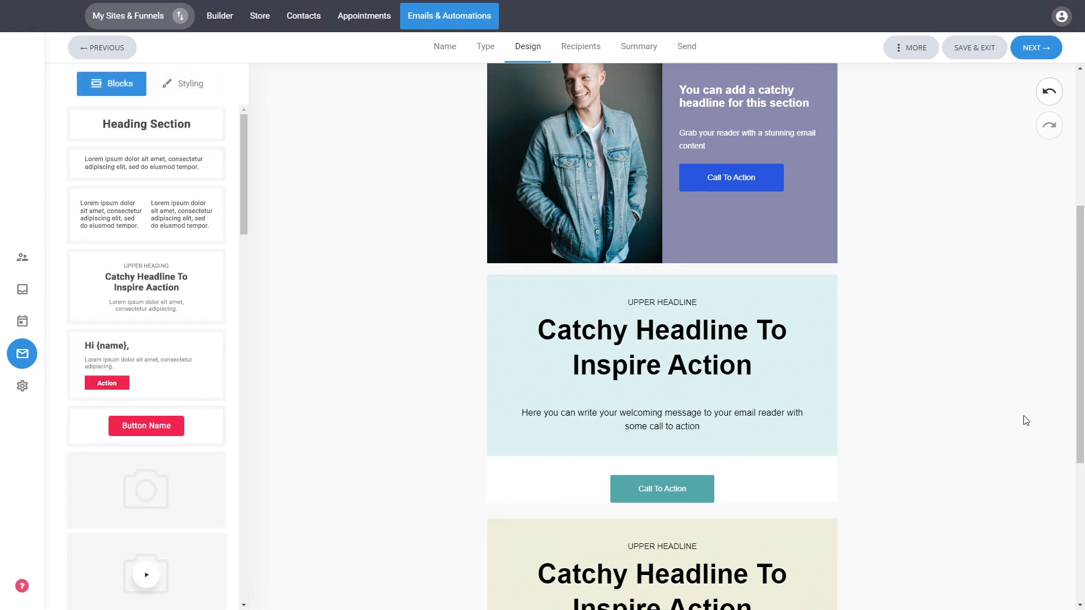
scroll(899, 361, down, 5)
scroll(942, 374, up, 6)
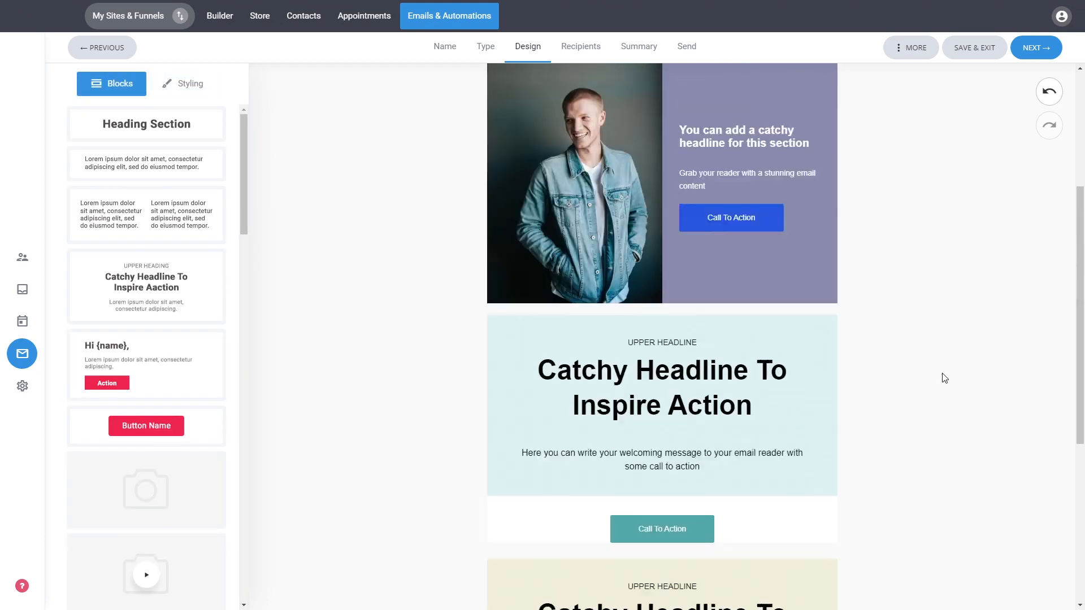
Preview the email design in desktop, tablet and mobile layouts, look through the mobile version, and return to the editor
scroll(942, 374, up, 3)
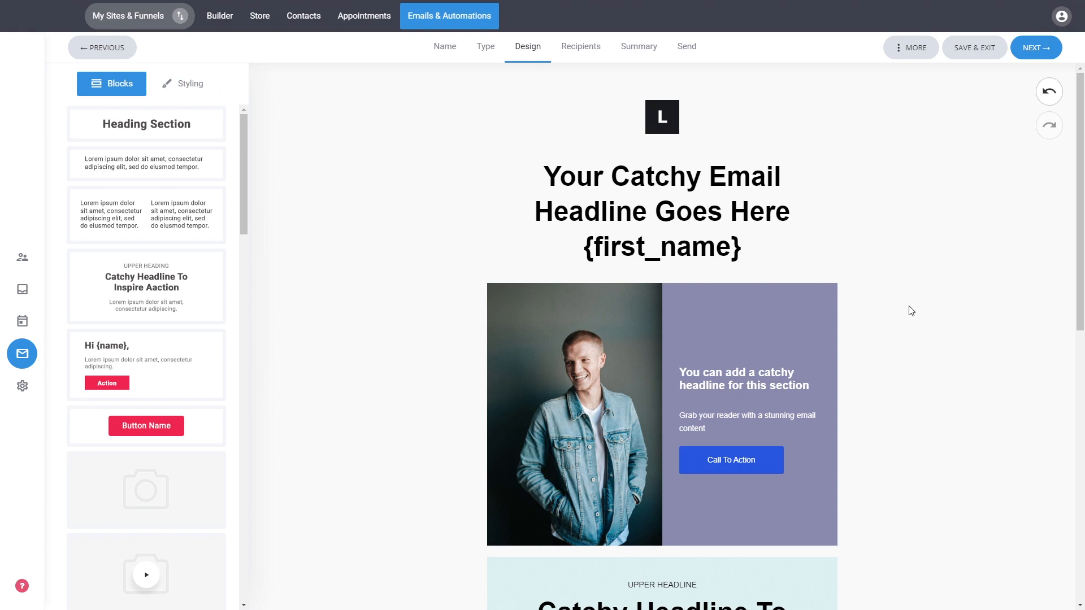
click(907, 52)
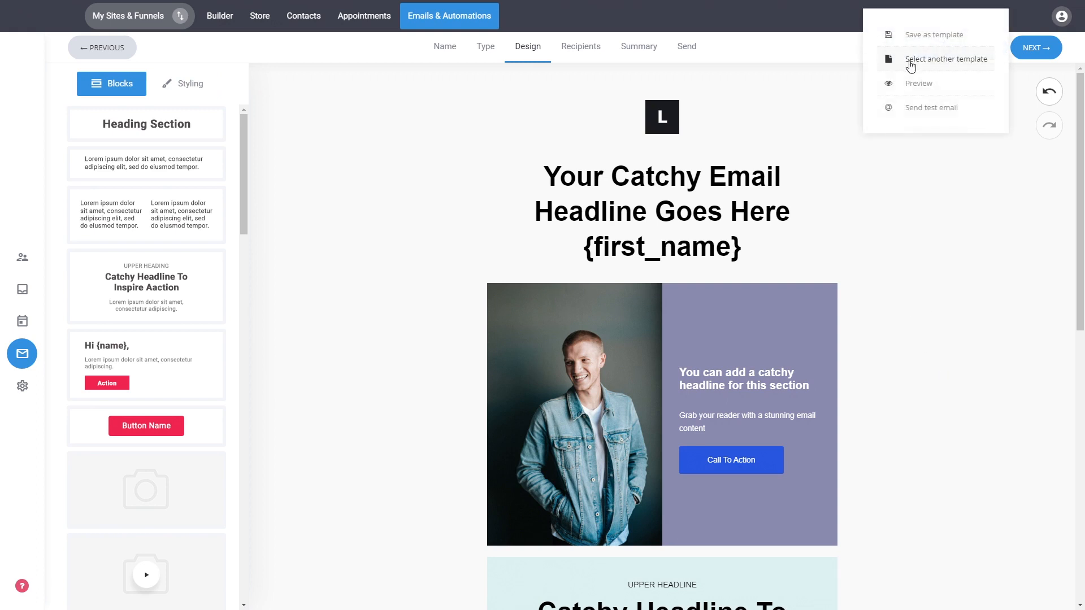
click(921, 85)
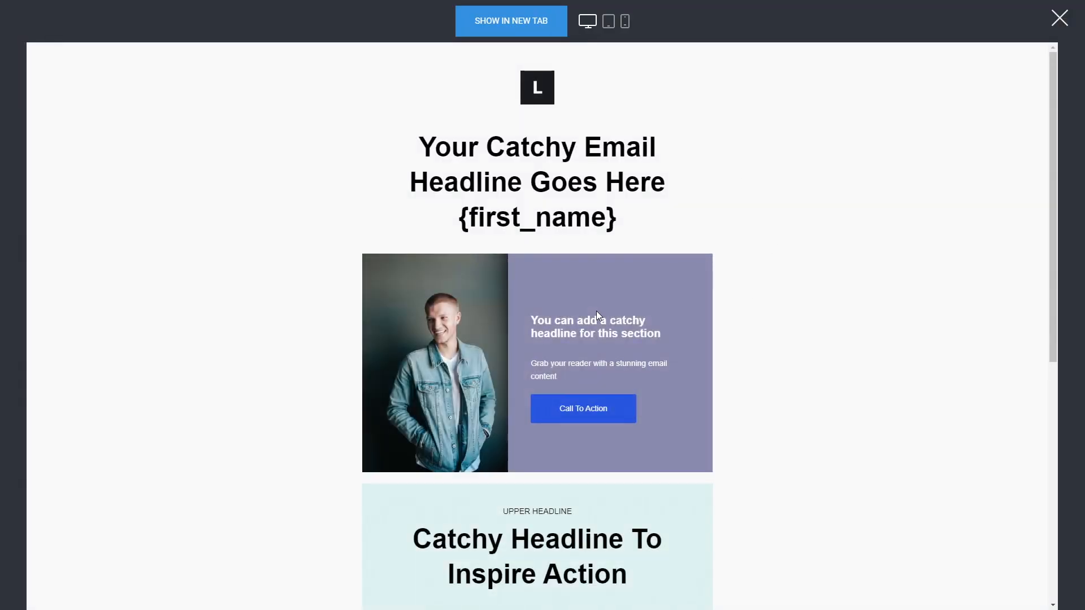
click(610, 22)
click(624, 25)
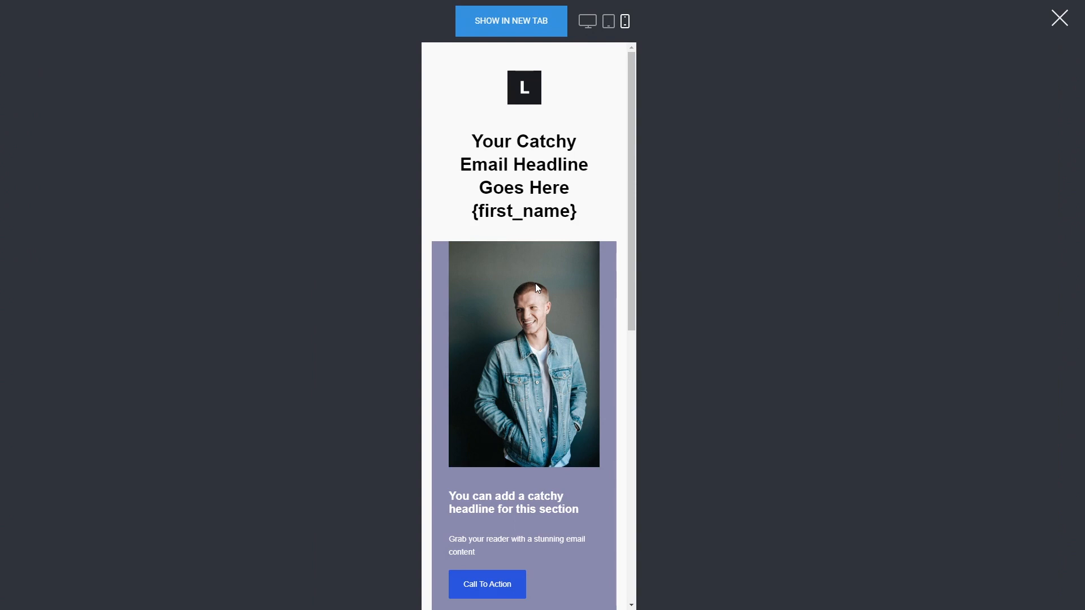
scroll(535, 283, down, 5)
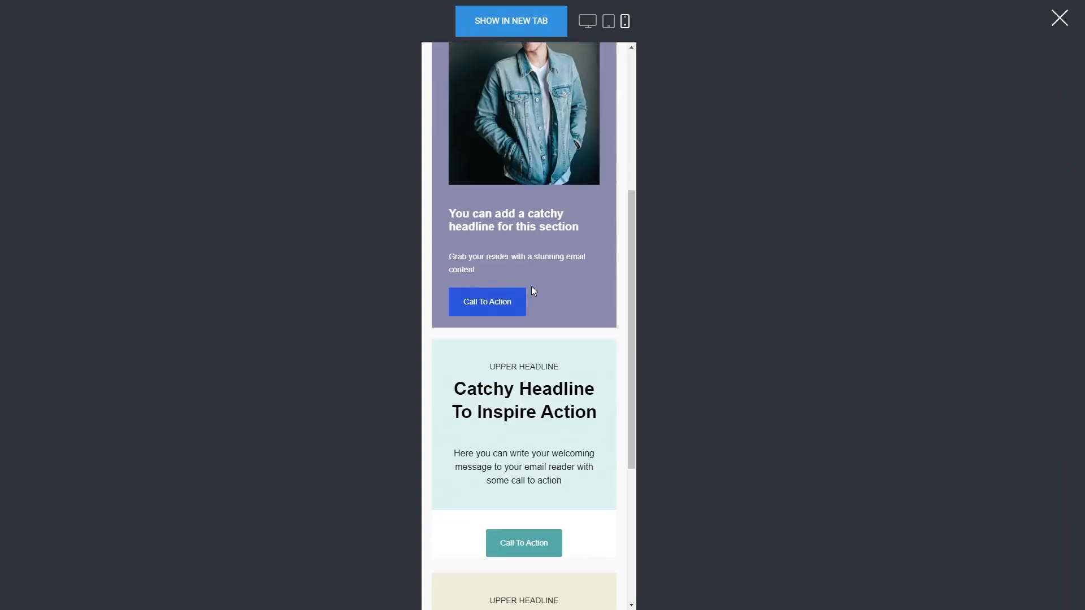
scroll(535, 290, up, 5)
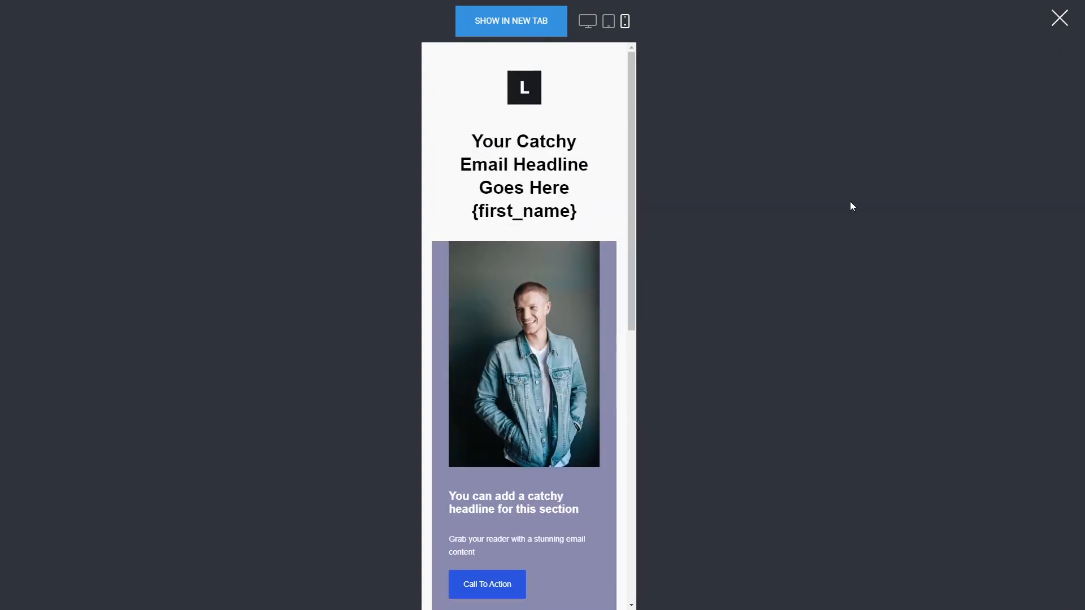
click(1059, 18)
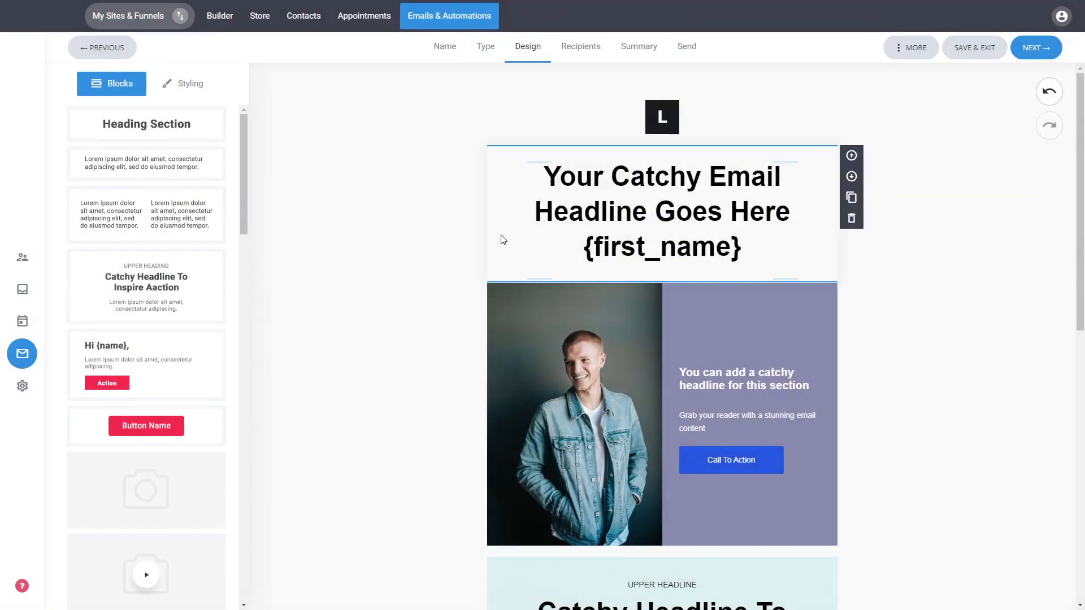
click(907, 49)
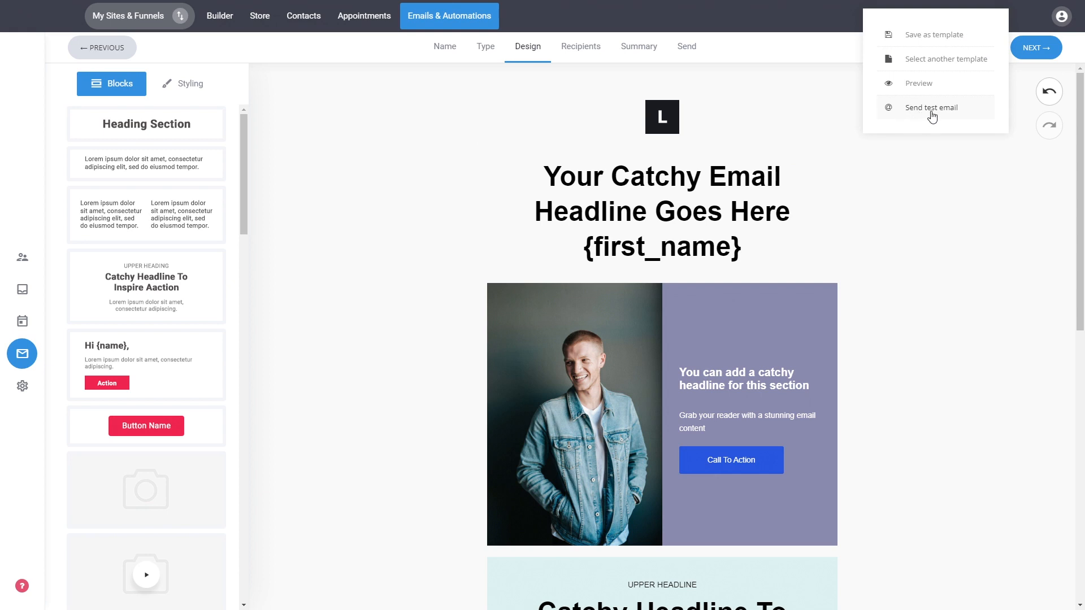
click(915, 243)
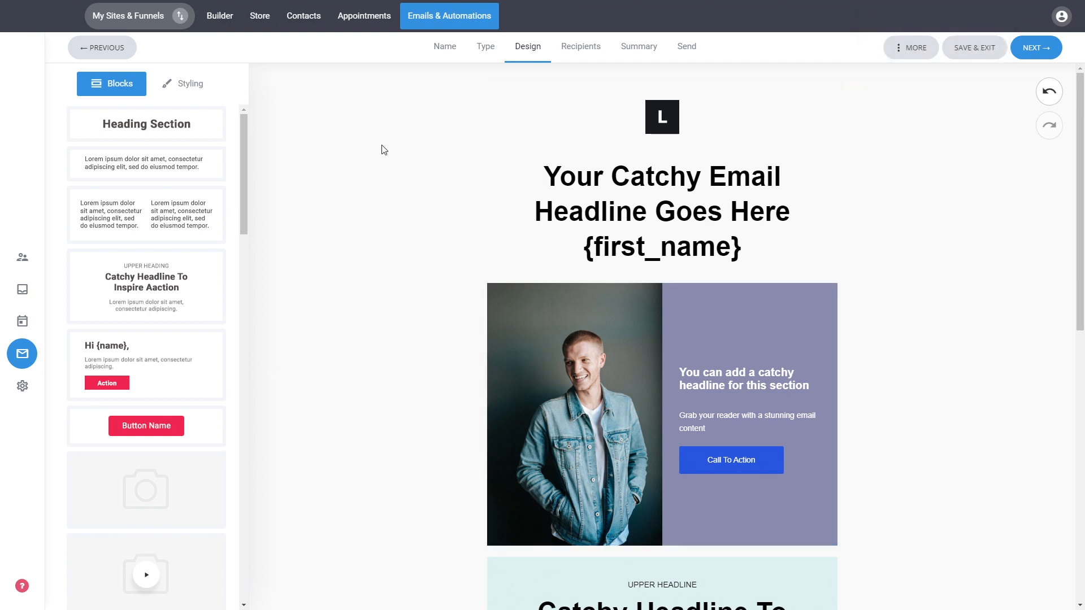
Set the email's global background color to light cyan #D5F5F5 and its global width to 630 px
click(184, 91)
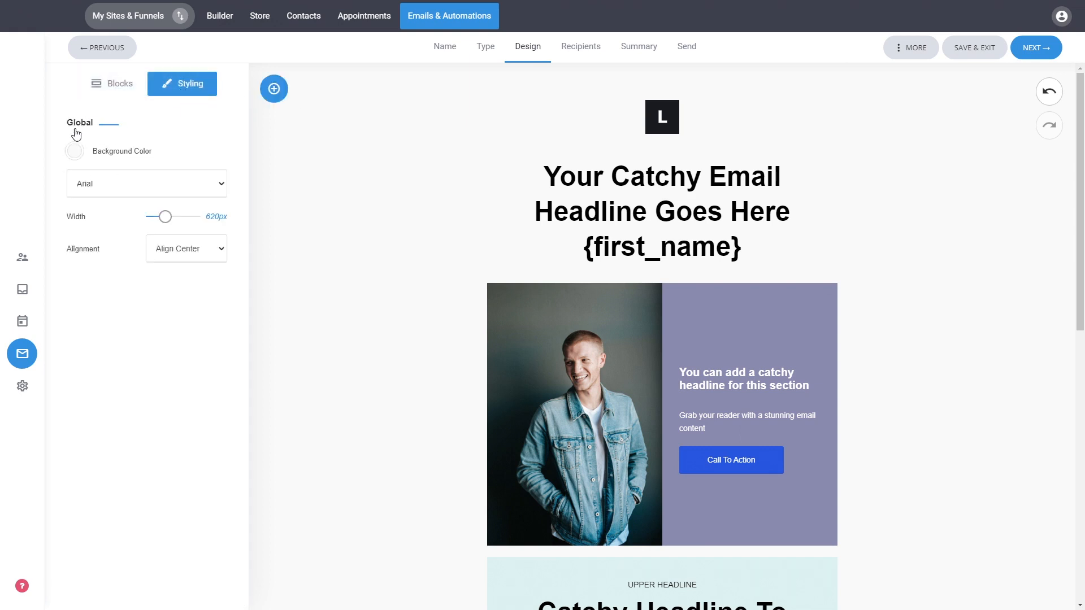
click(74, 151)
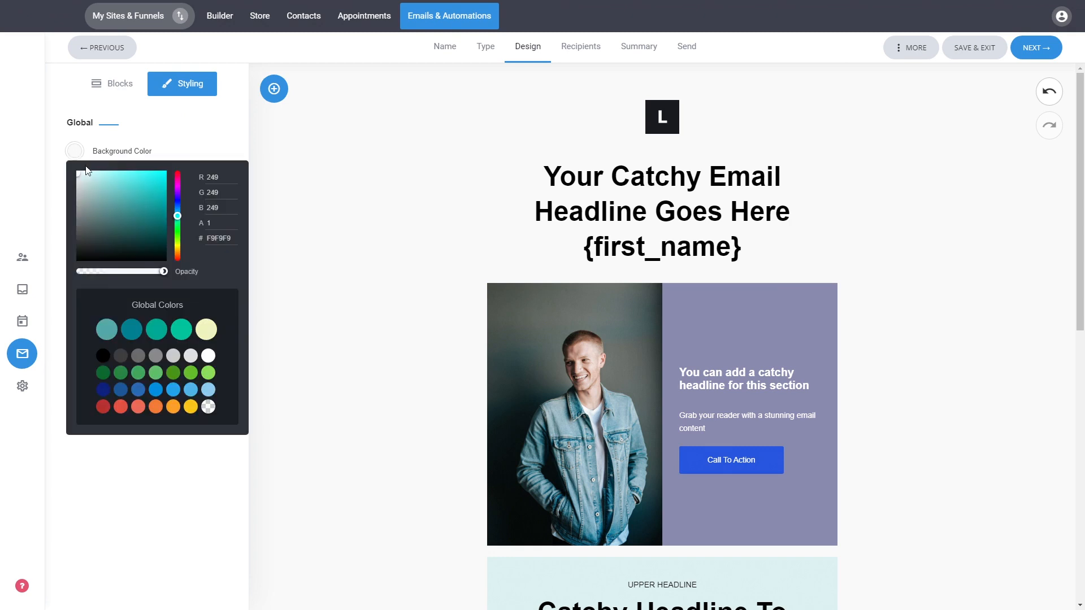
click(89, 176)
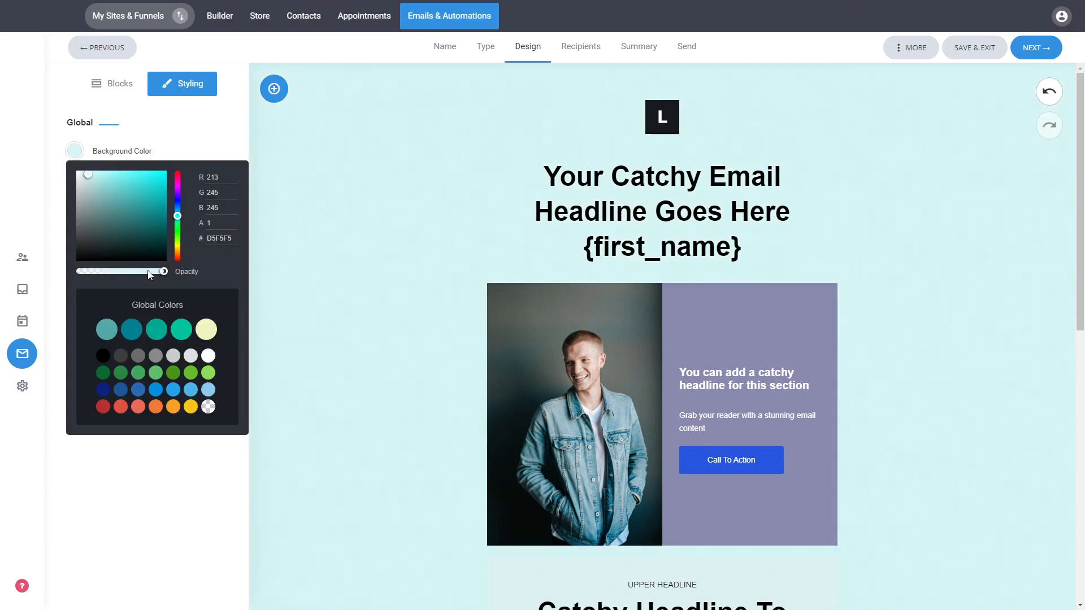
click(214, 127)
mouse_move(165, 217)
mouse_down()
mouse_move(176, 218)
mouse_move(165, 221)
mouse_up()
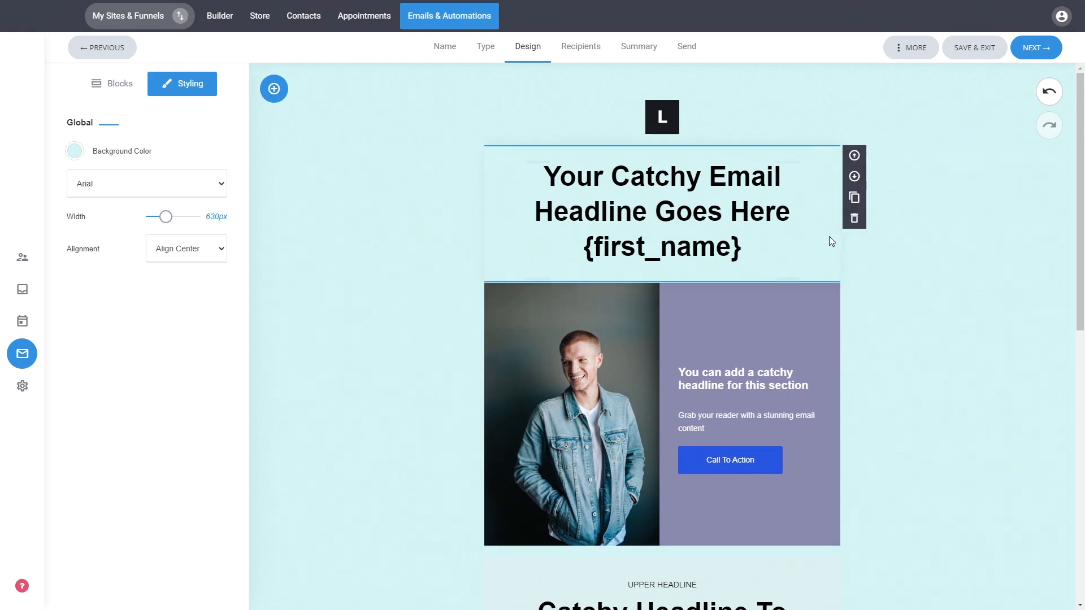
Choose Default list as the campaign's audience and proceed to the campaign settings summary to review it
click(1032, 51)
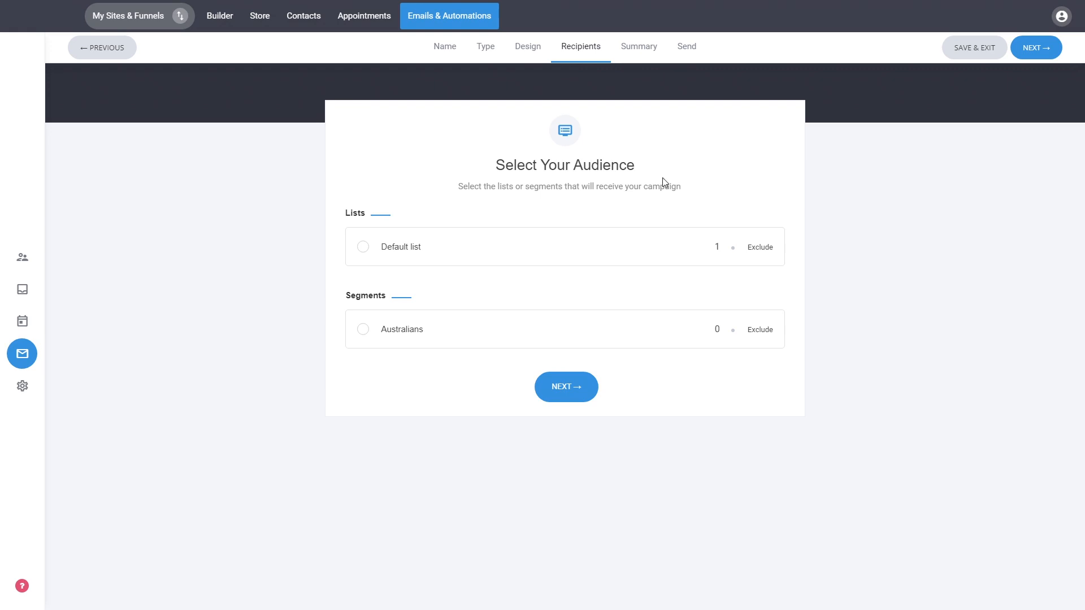
click(400, 249)
click(573, 388)
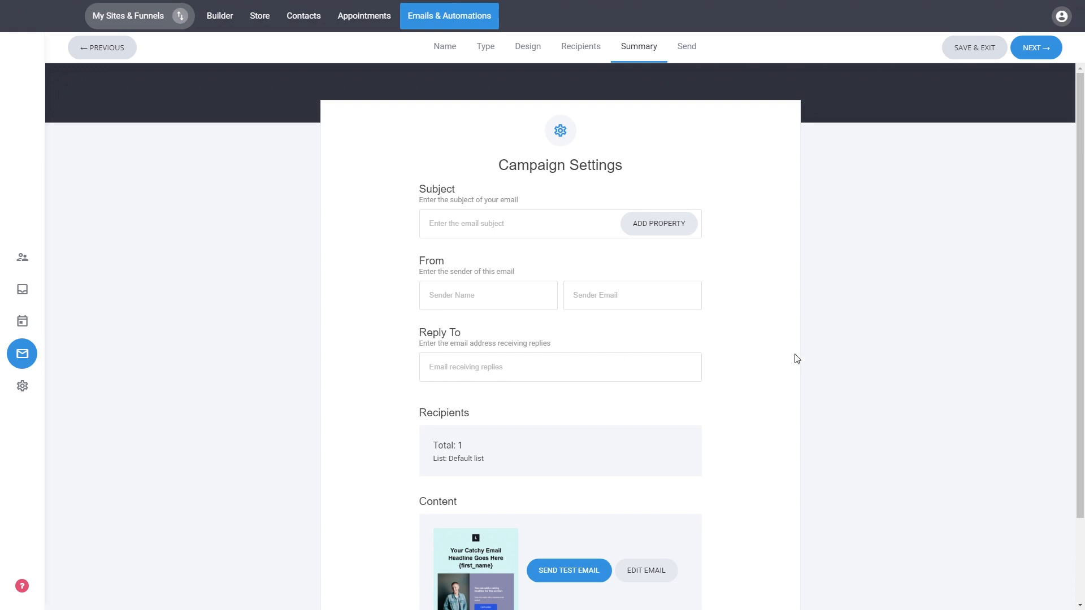
scroll(797, 359, down, 1)
scroll(797, 359, down, 2)
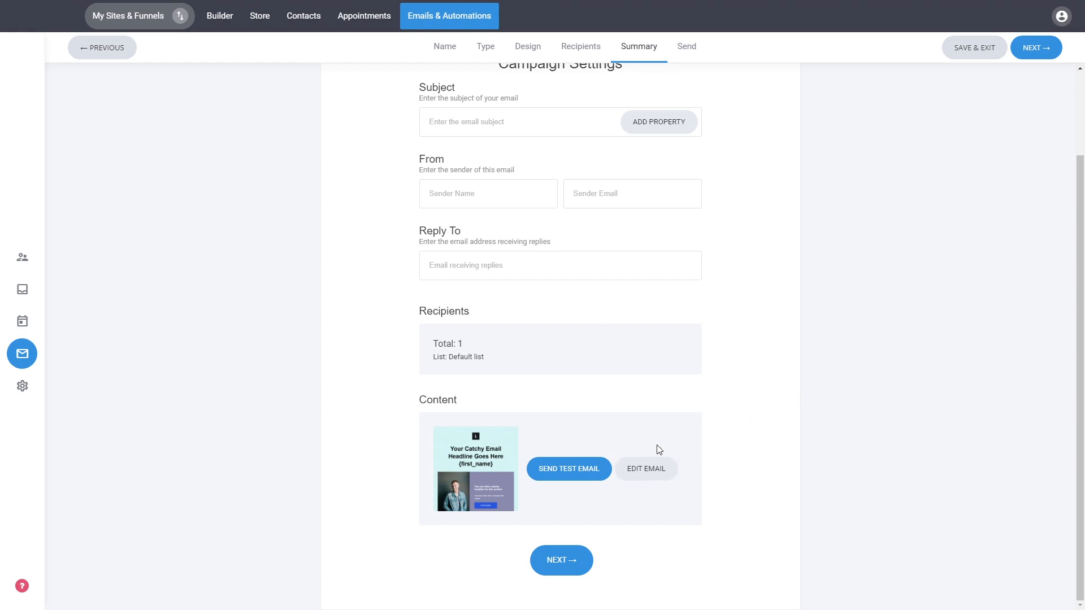
scroll(740, 346, up, 2)
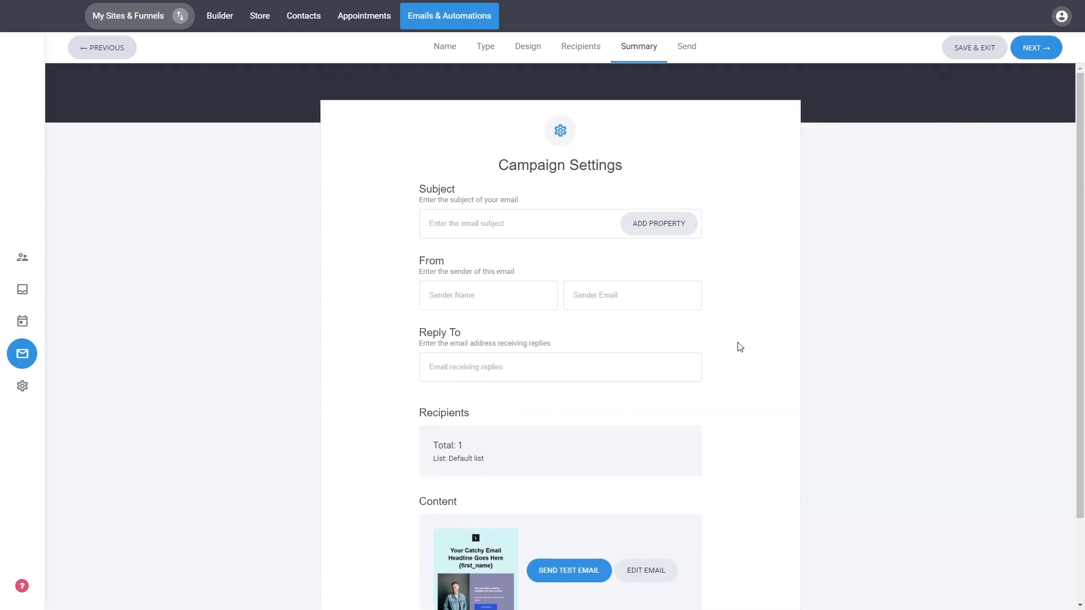